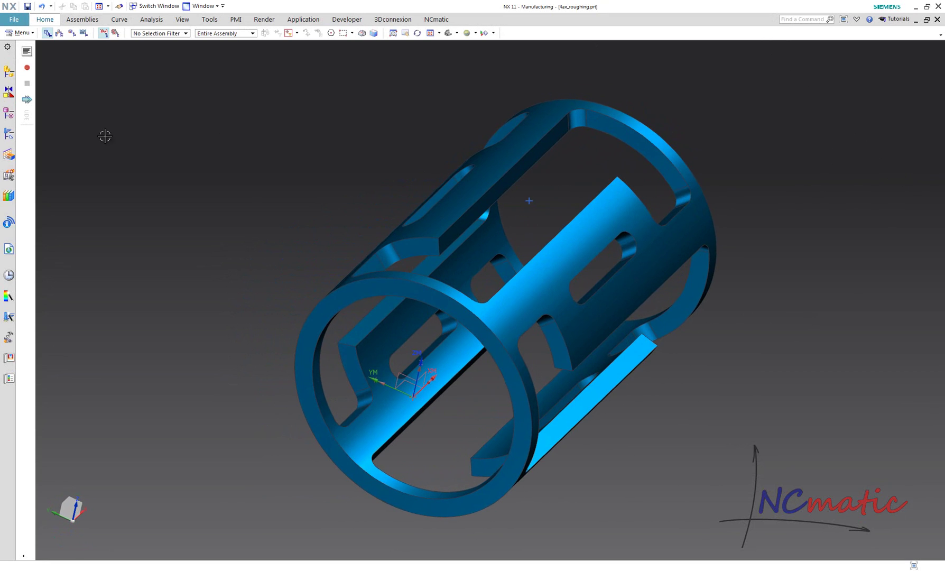
# Display the program order and its HOLE_MILLING operation
pyautogui.click(9, 135)
pyautogui.click(88, 103)
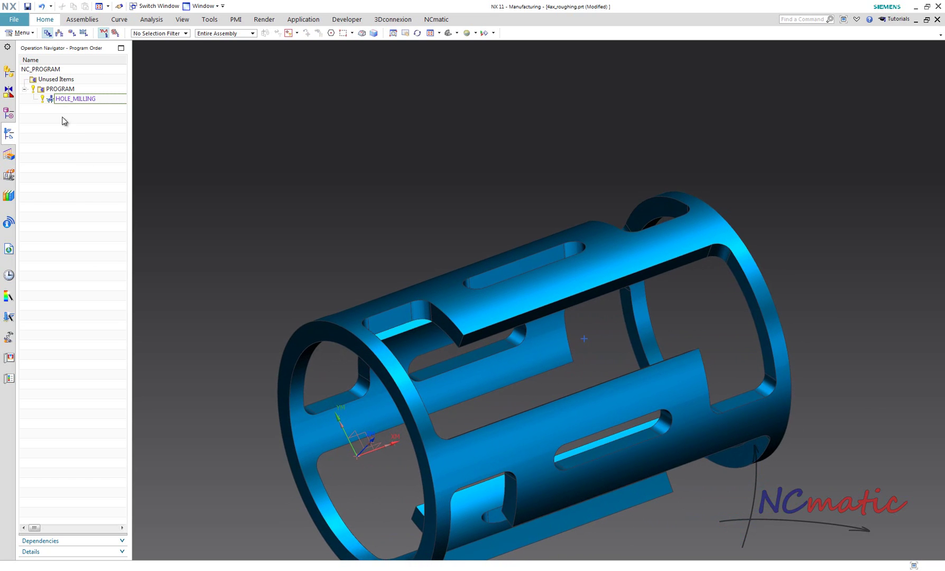
# Extract an associative copy of all tangent wall faces around one large Z-shaped cutout in the cylinder
pyautogui.click(45, 20)
pyautogui.click(489, 56)
pyautogui.click(518, 167)
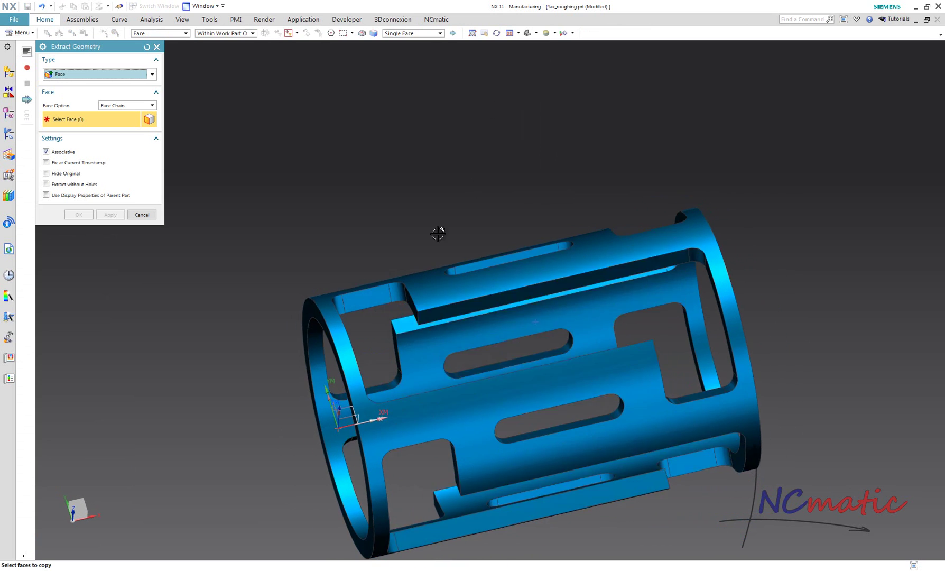
pyautogui.click(375, 273)
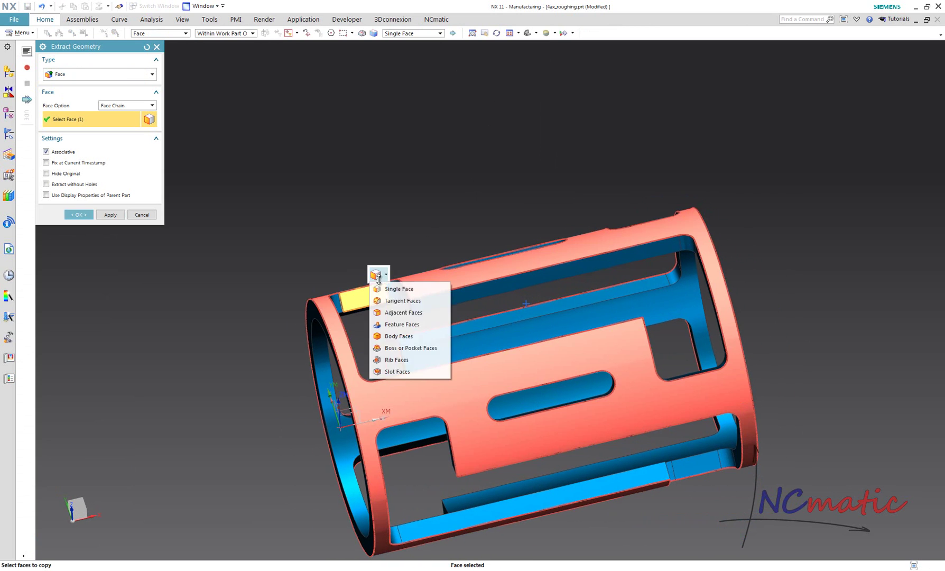
pyautogui.click(391, 301)
pyautogui.click(439, 304)
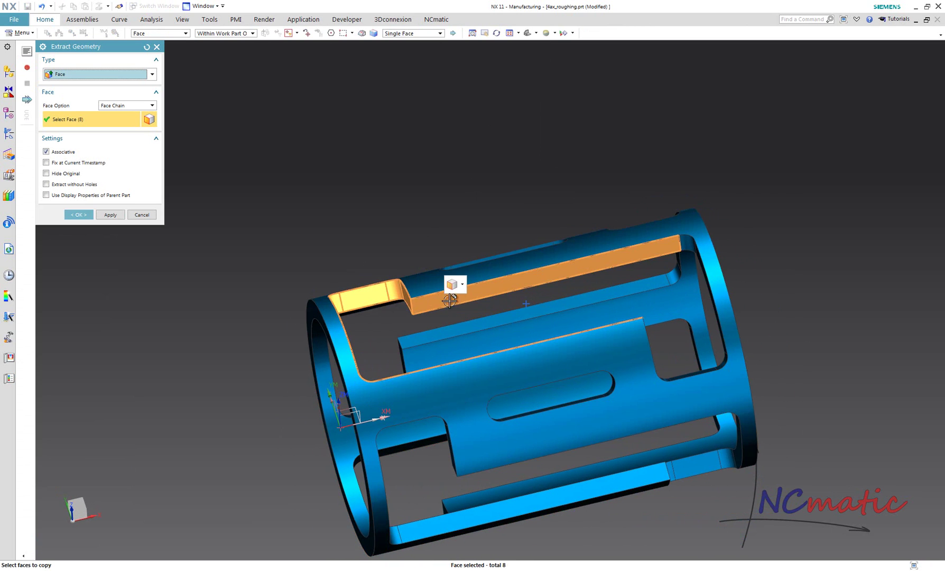
pyautogui.click(450, 282)
pyautogui.click(482, 312)
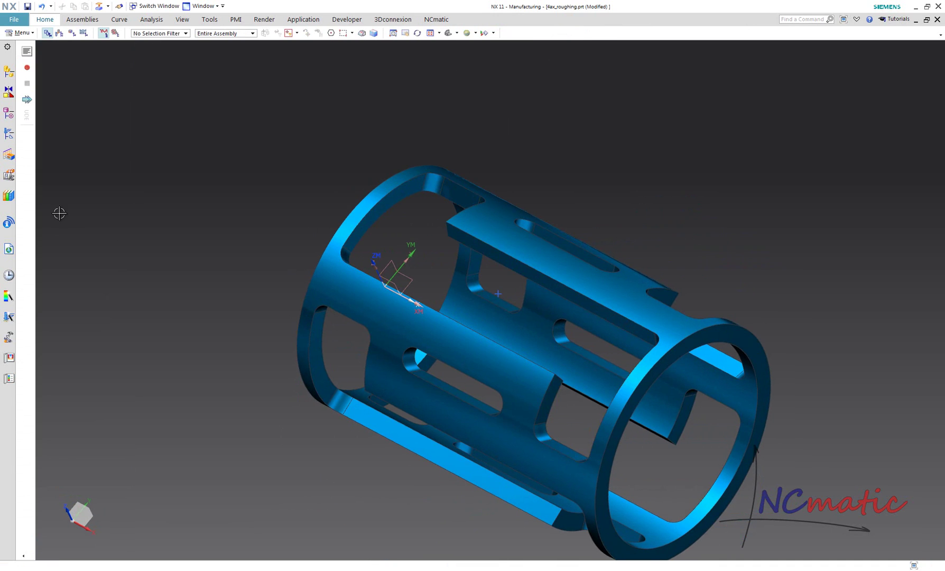
# Offset the extracted cutout wall faces inward by 8 mm with Offset Region
pyautogui.click(44, 19)
pyautogui.click(82, 19)
pyautogui.click(42, 20)
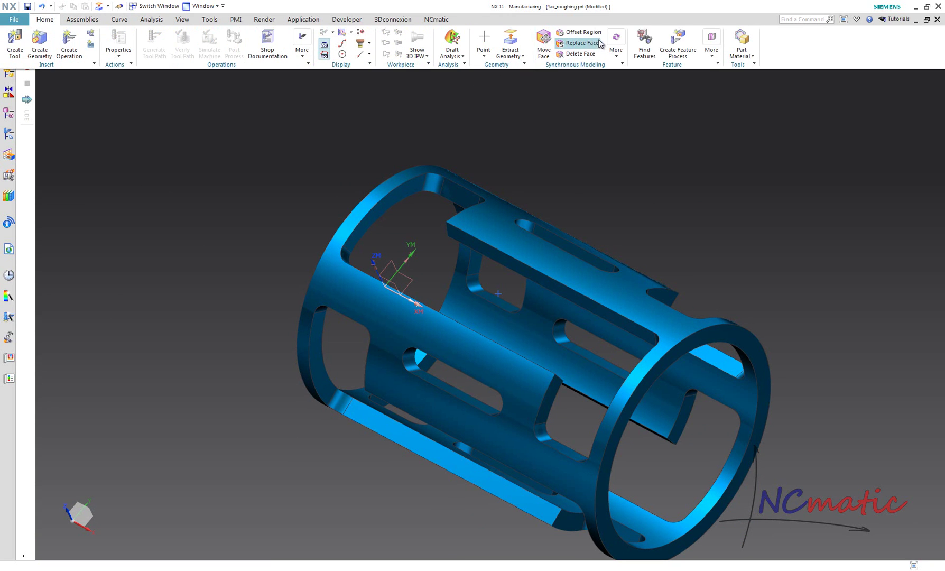
pyautogui.click(581, 31)
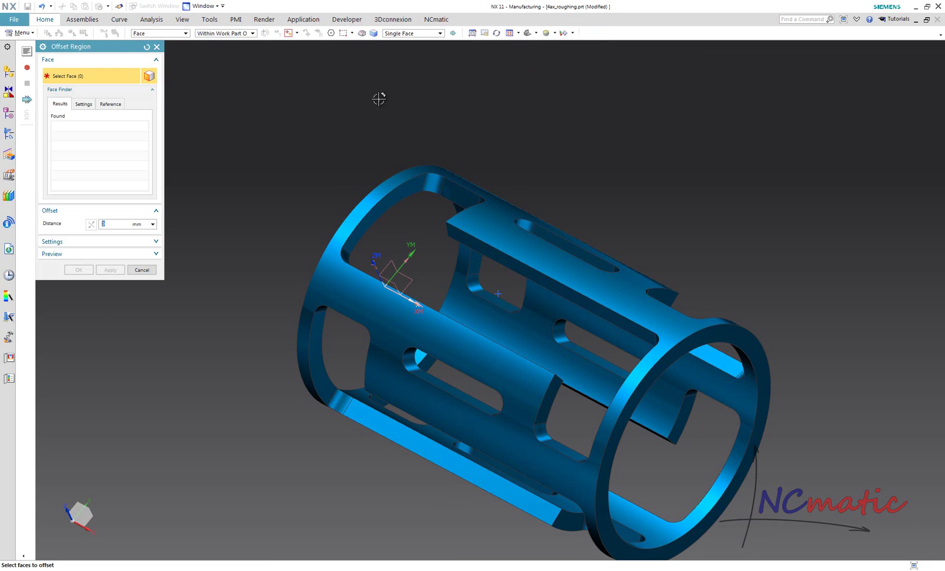
pyautogui.click(8, 113)
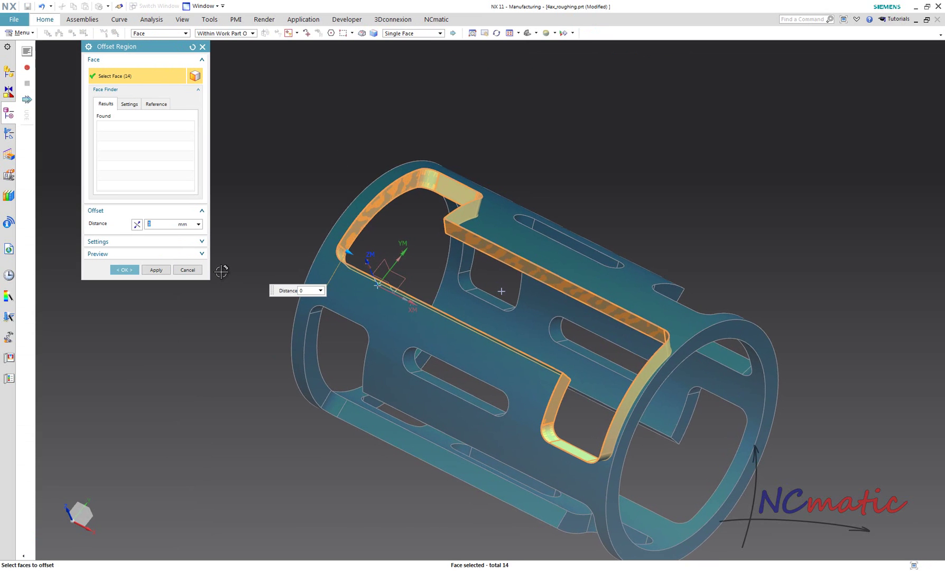
pyautogui.press('Return')
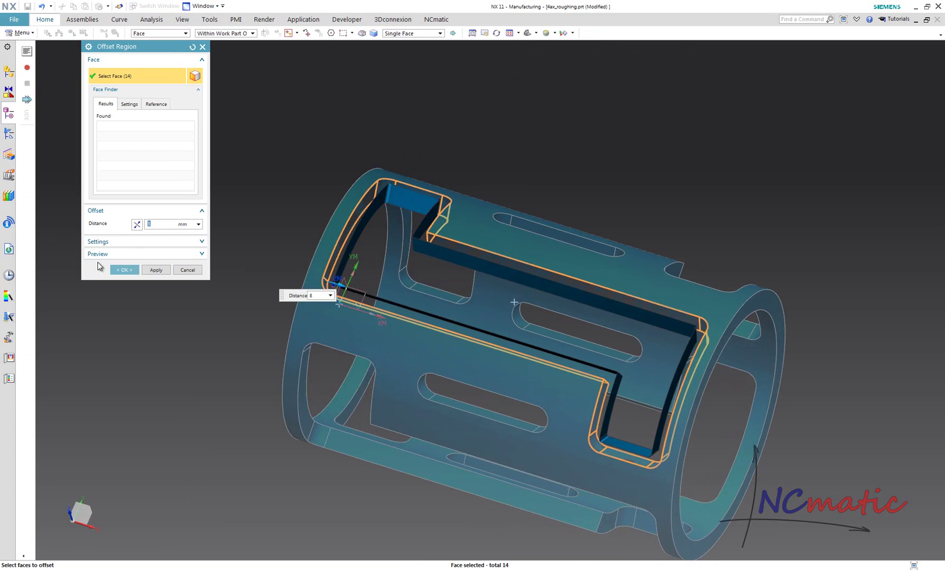
pyautogui.click(124, 270)
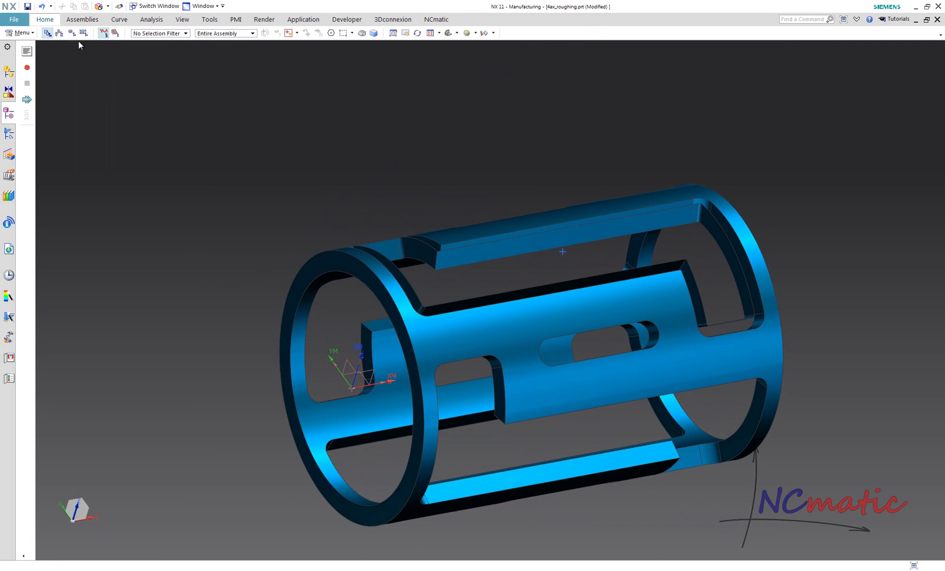
# Create a dynamic datum coordinate system on the end ring's outer edge, above the machine coordinate system in Z
pyautogui.click(52, 21)
pyautogui.click(484, 54)
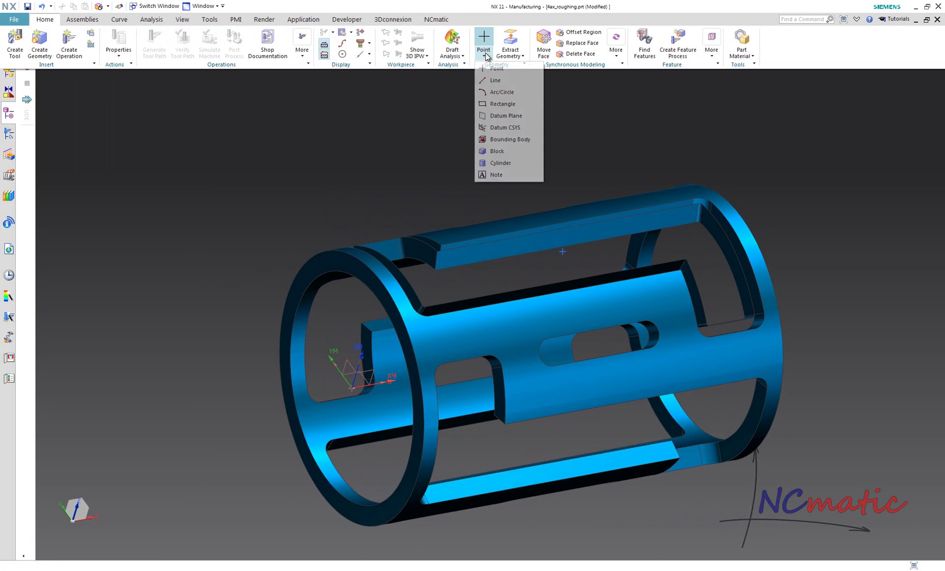
pyautogui.click(505, 128)
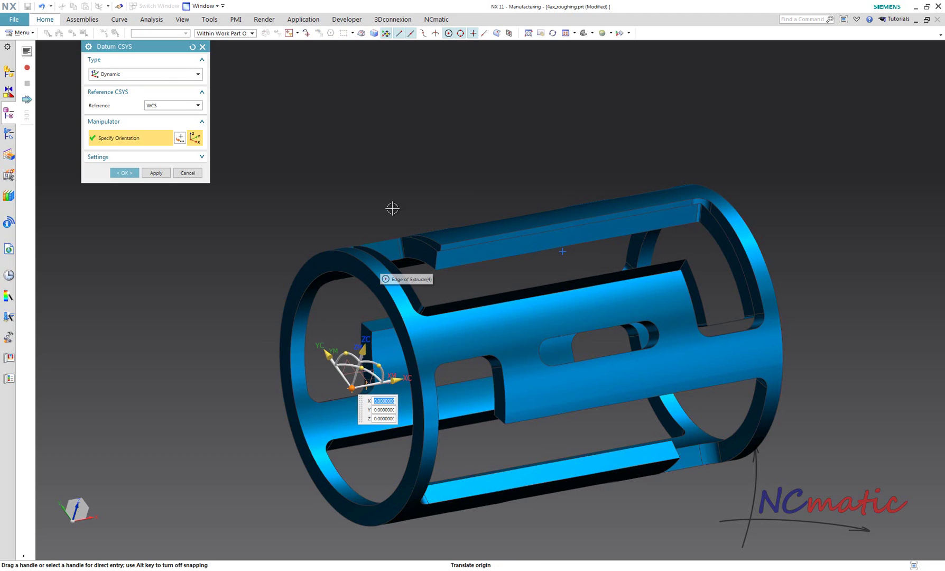
pyautogui.moveTo(455, 201); pyautogui.dragTo(68, 75, button='middle')
pyautogui.click(491, 282)
pyautogui.click(124, 173)
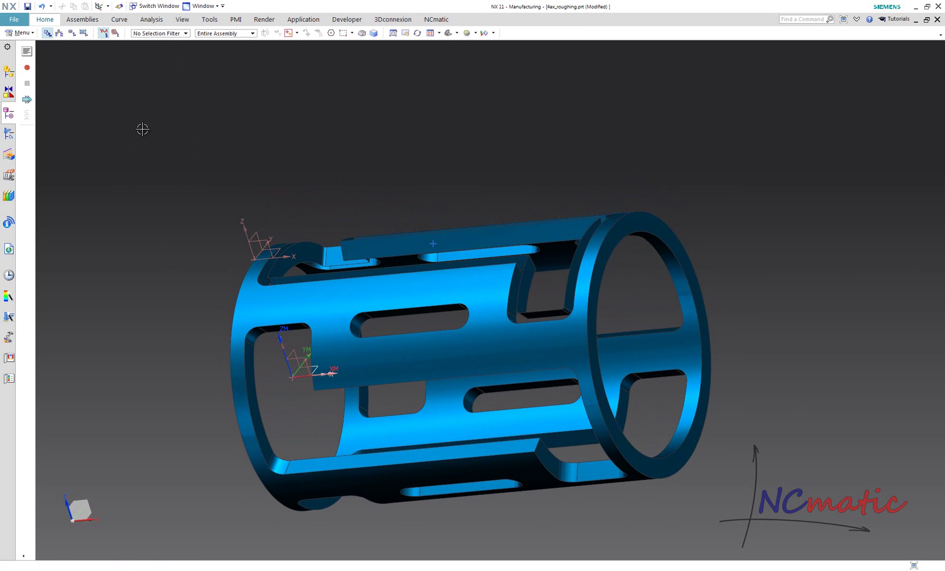
# Begin an Extend Sheet on the offset walls, selecting the outer edges of the ring-side arc, its corners and the adjoining long side
pyautogui.click(52, 21)
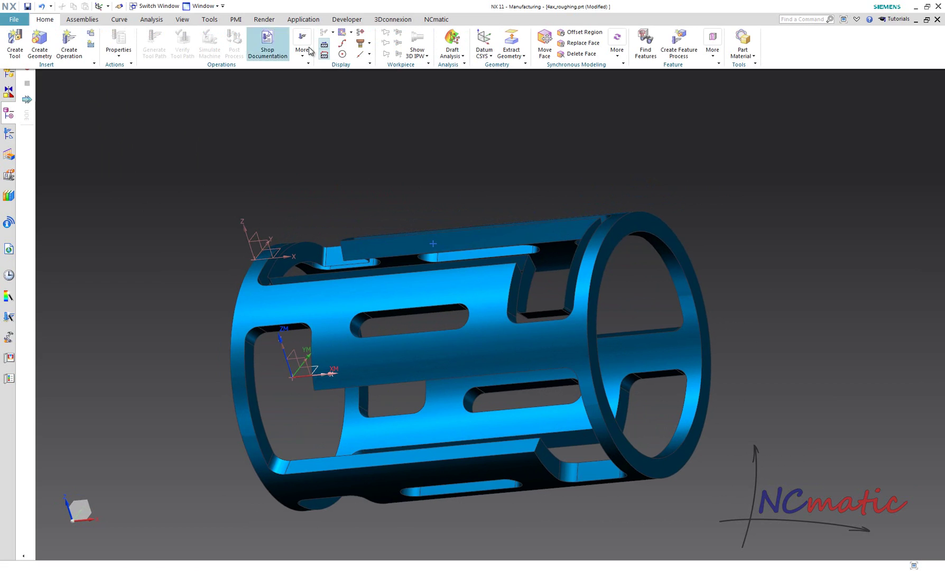
pyautogui.click(522, 56)
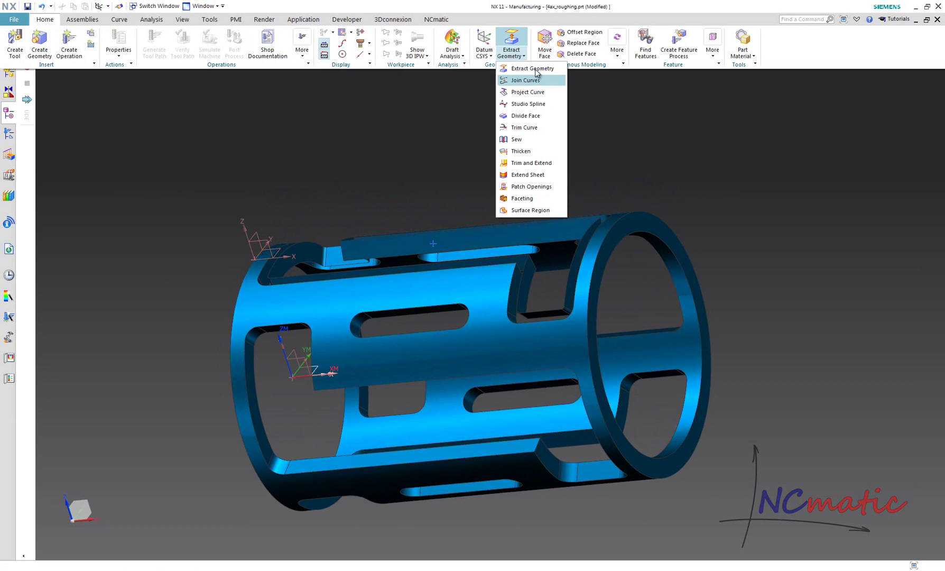
pyautogui.click(550, 175)
pyautogui.moveTo(433, 222); pyautogui.dragTo(378, 178, button='middle')
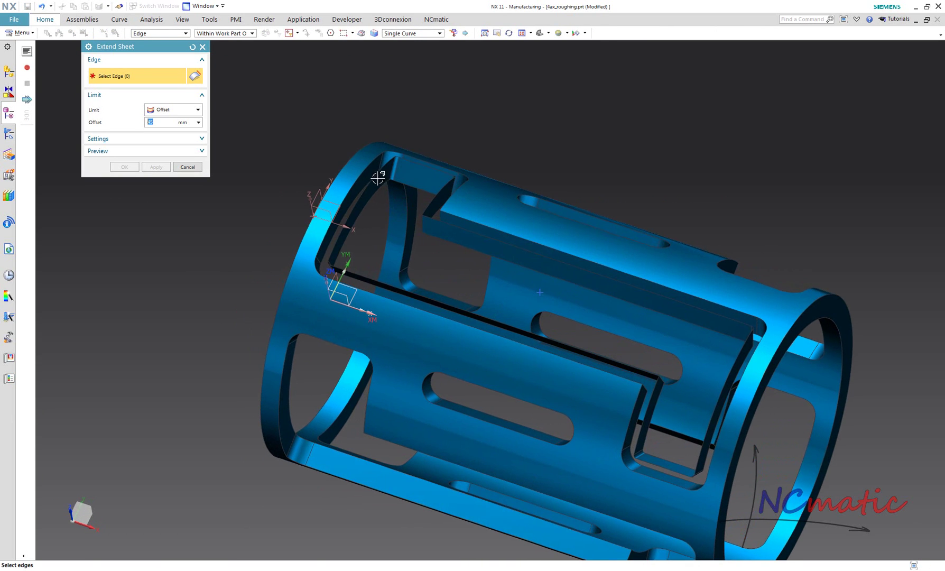
pyautogui.click(359, 194)
pyautogui.scroll(5, 370, 188)
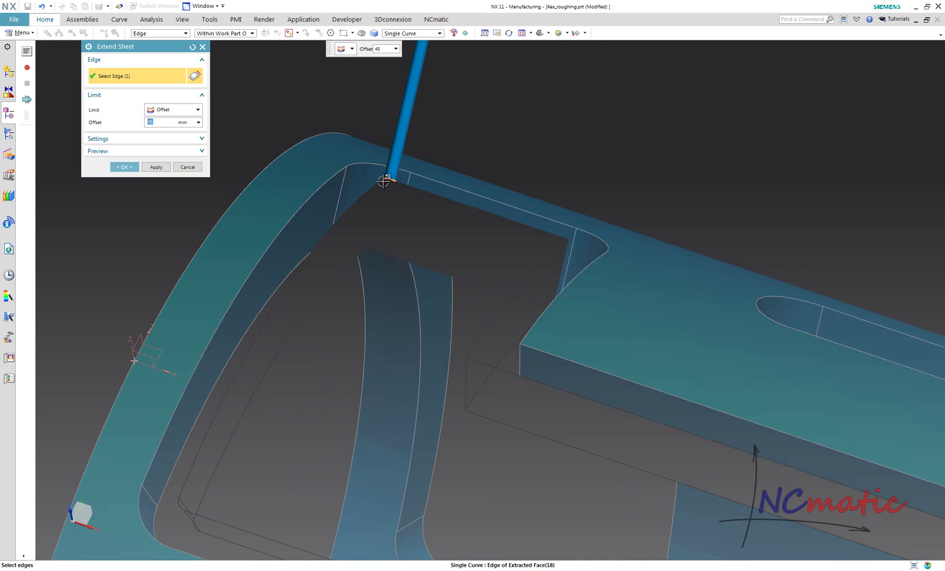
pyautogui.scroll(-3, 390, 162)
pyautogui.moveTo(390, 162); pyautogui.dragTo(316, 211, button='middle')
pyautogui.scroll(5, 321, 269)
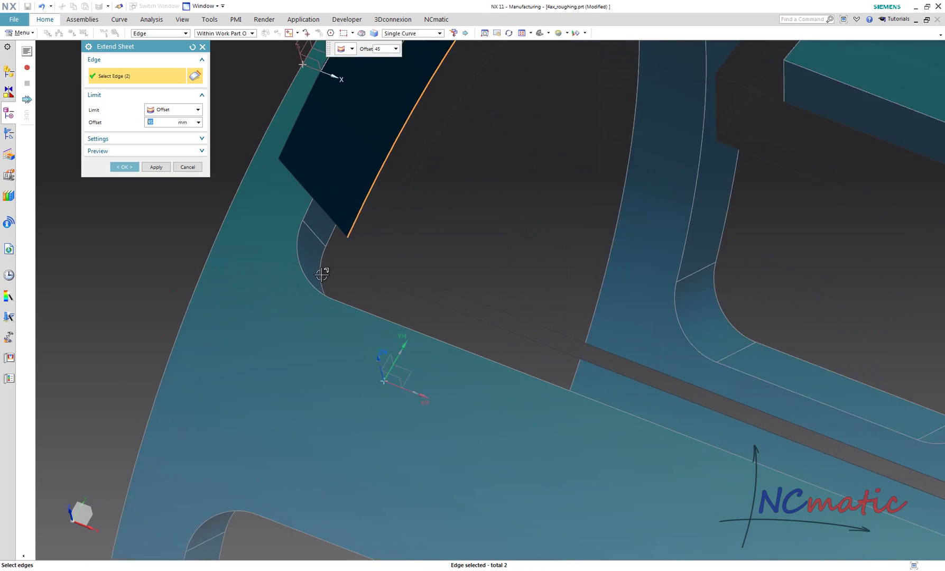
pyautogui.click(357, 235)
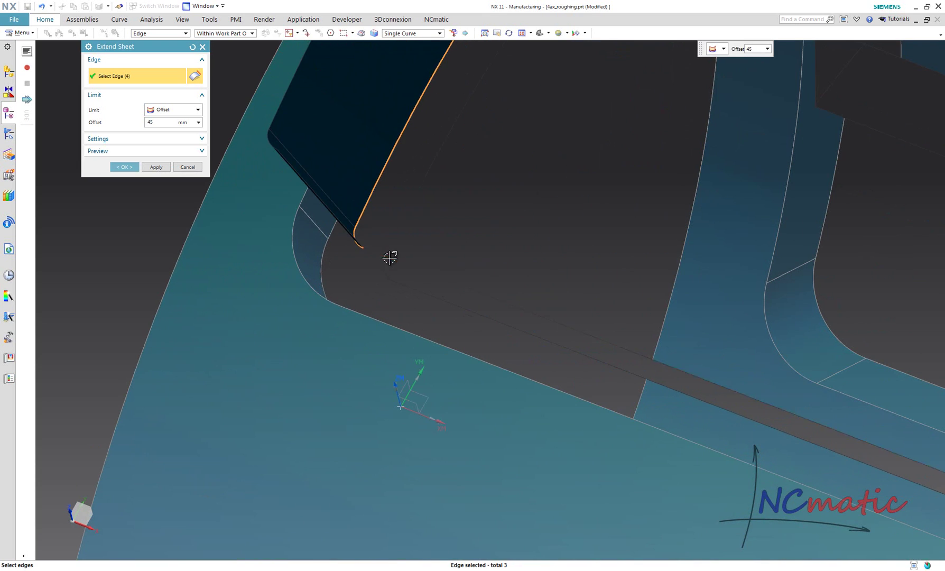
# Add the edges of the far notch, its rounded corners and the opposite ring-side arc to the sheet extension
pyautogui.scroll(-3, 390, 257)
pyautogui.moveTo(343, 243); pyautogui.dragTo(485, 266, button='middle')
pyautogui.scroll(4, 606, 392)
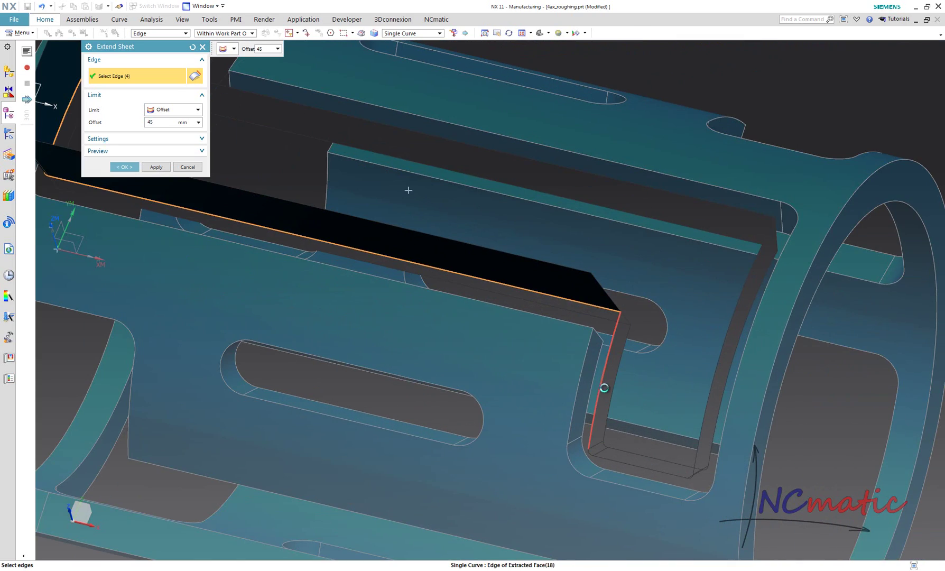
pyautogui.click(604, 387)
pyautogui.scroll(4, 604, 388)
pyautogui.click(612, 417)
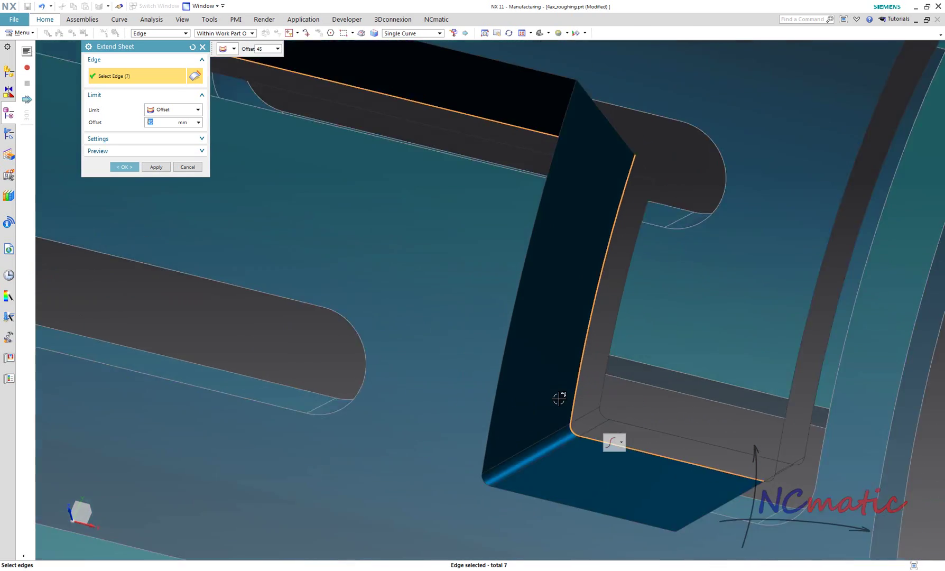
pyautogui.scroll(-3, 559, 397)
pyautogui.moveTo(400, 112); pyautogui.dragTo(387, 84, button='middle')
pyautogui.scroll(4, 734, 476)
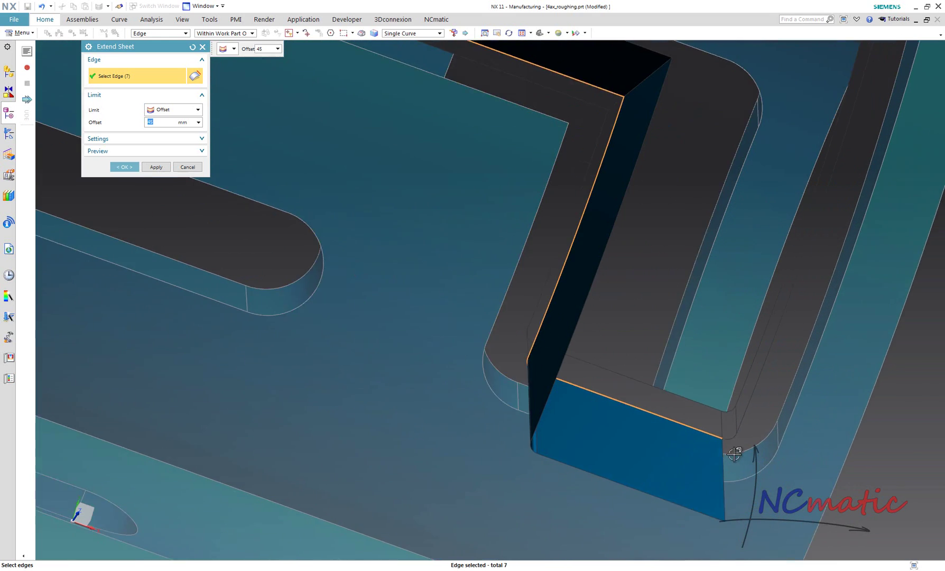
pyautogui.scroll(2, 734, 454)
pyautogui.click(735, 430)
pyautogui.click(760, 372)
# Complete the edge loop for the extension with the second long side and the remaining corner and notch edges
pyautogui.scroll(-5, 707, 480)
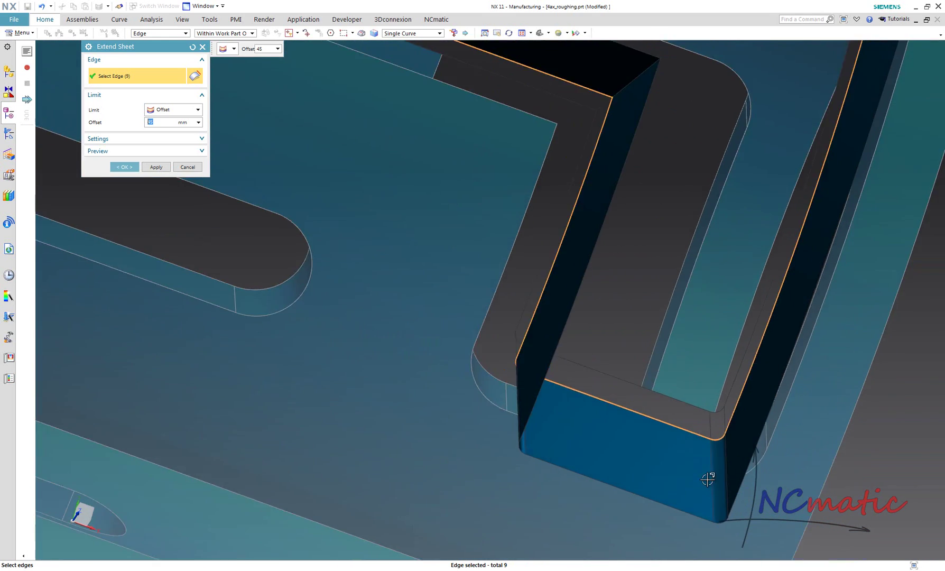
pyautogui.scroll(5, 533, 249)
pyautogui.scroll(2, 790, 312)
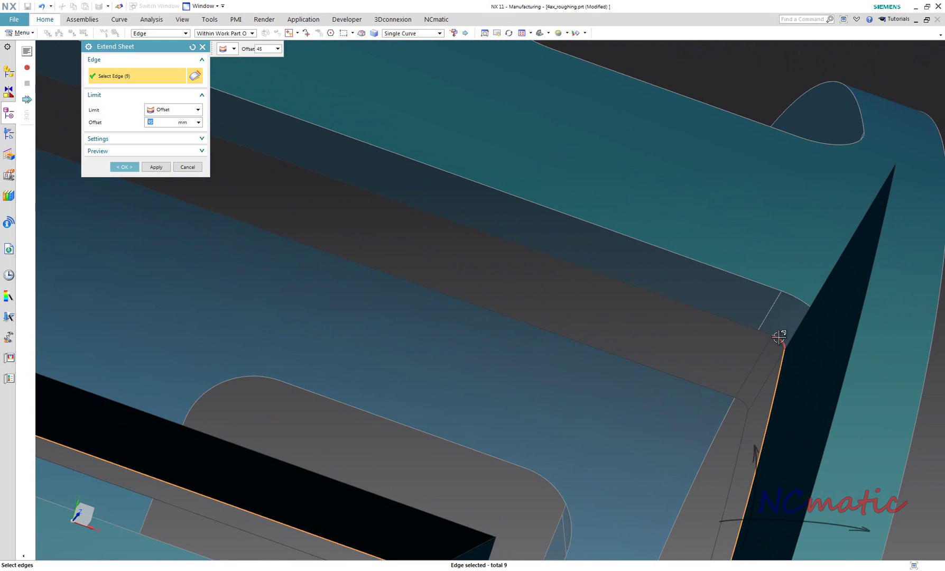
pyautogui.scroll(-5, 491, 315)
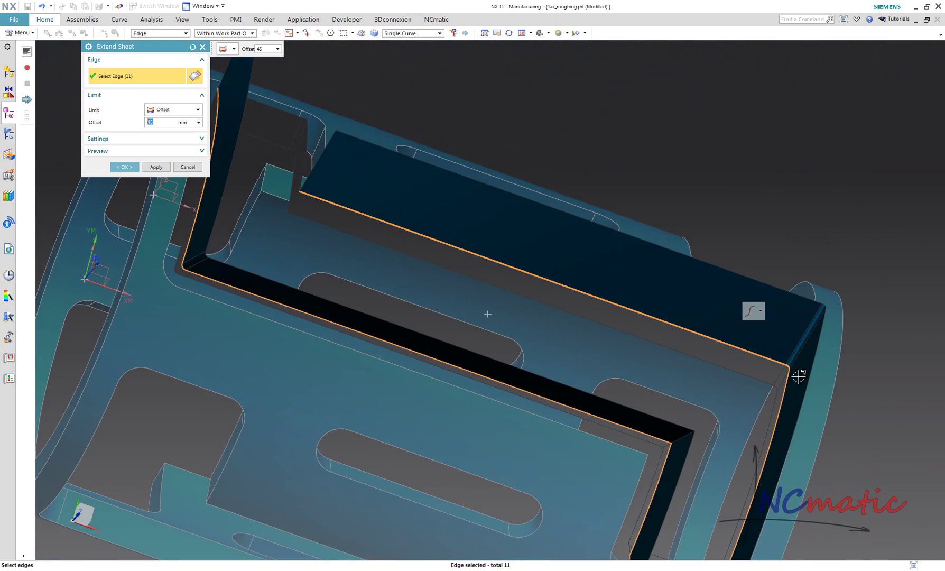
pyautogui.scroll(2, 493, 321)
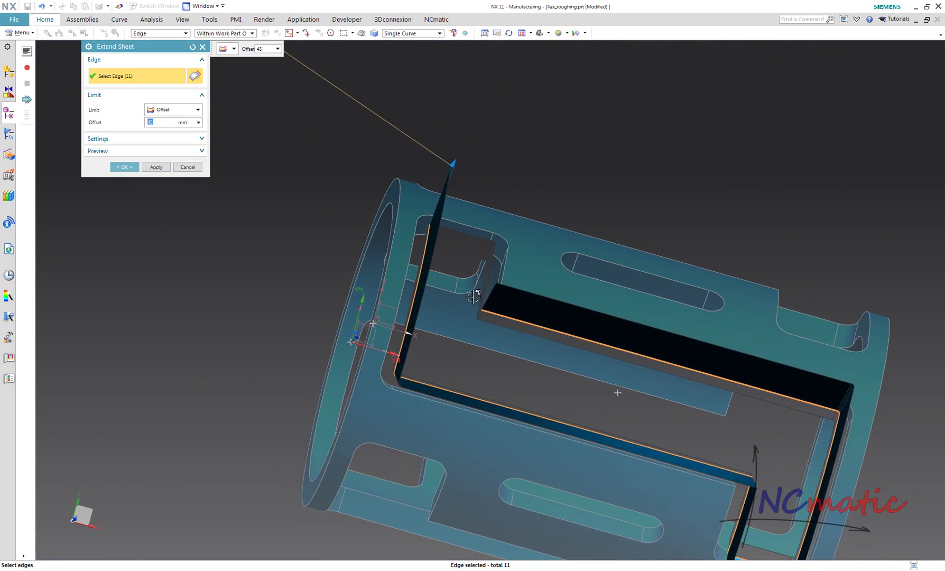
pyautogui.scroll(5, 493, 321)
pyautogui.click(547, 204)
pyautogui.scroll(5, 549, 201)
pyautogui.click(565, 218)
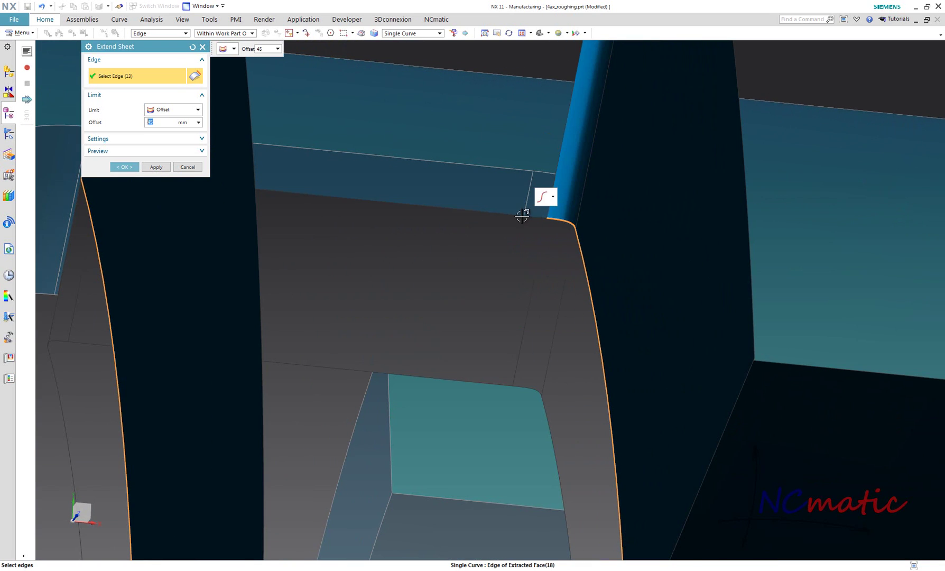
pyautogui.click(561, 221)
# Extend the sheet from the selected edge loop with an offset of 50 mm
pyautogui.scroll(-6, 568, 220)
pyautogui.moveTo(570, 222); pyautogui.dragTo(494, 257, button='middle')
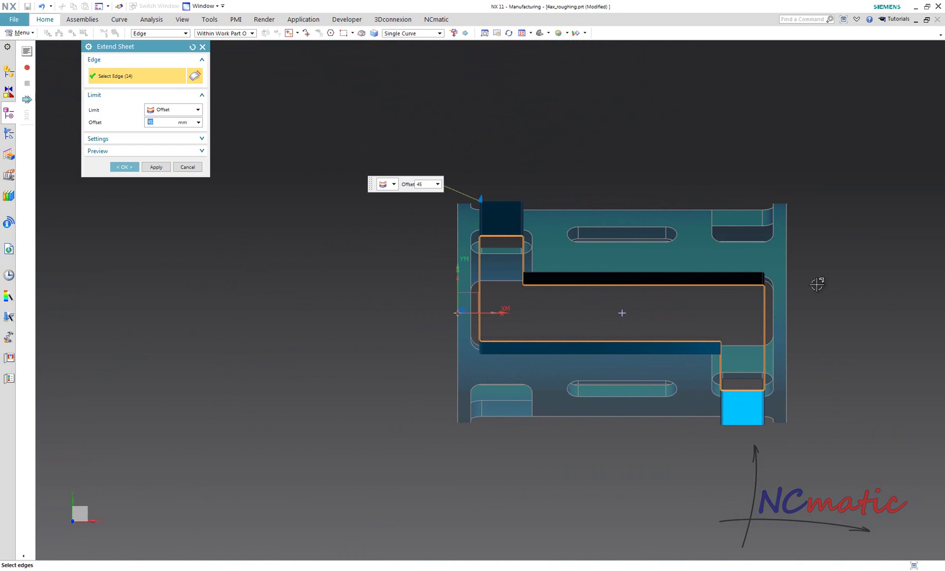
pyautogui.moveTo(839, 316); pyautogui.dragTo(834, 226, button='middle')
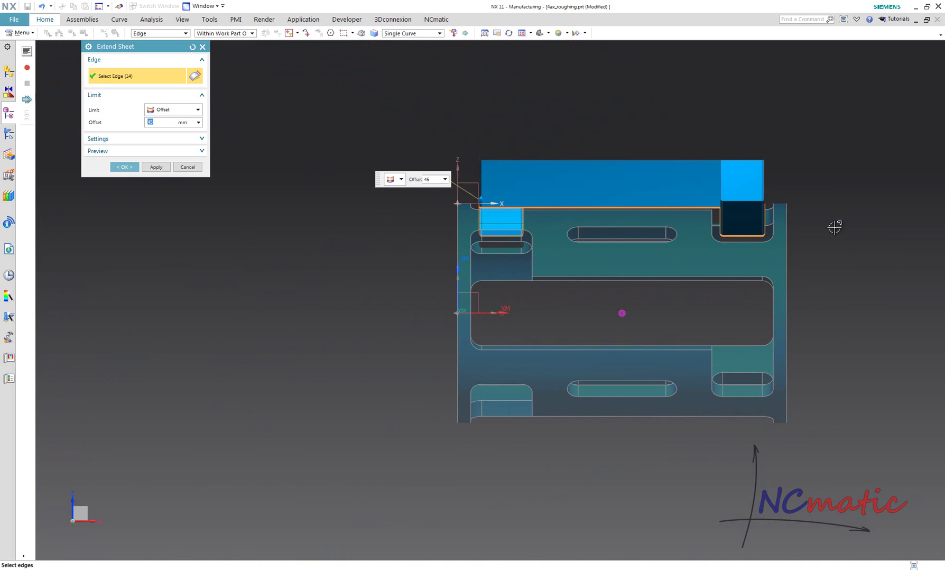
pyautogui.scroll(1, 664, 163)
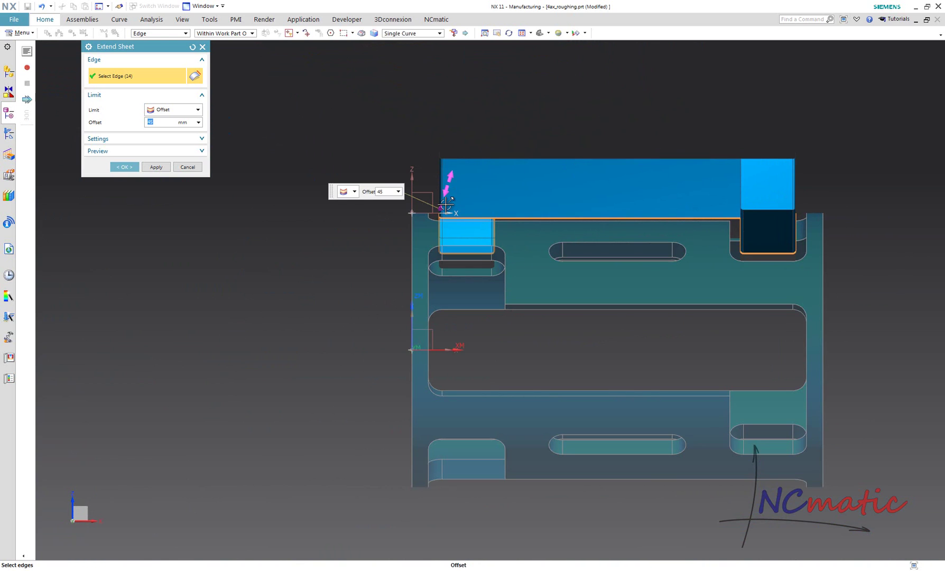
pyautogui.moveTo(445, 202); pyautogui.dragTo(448, 201)
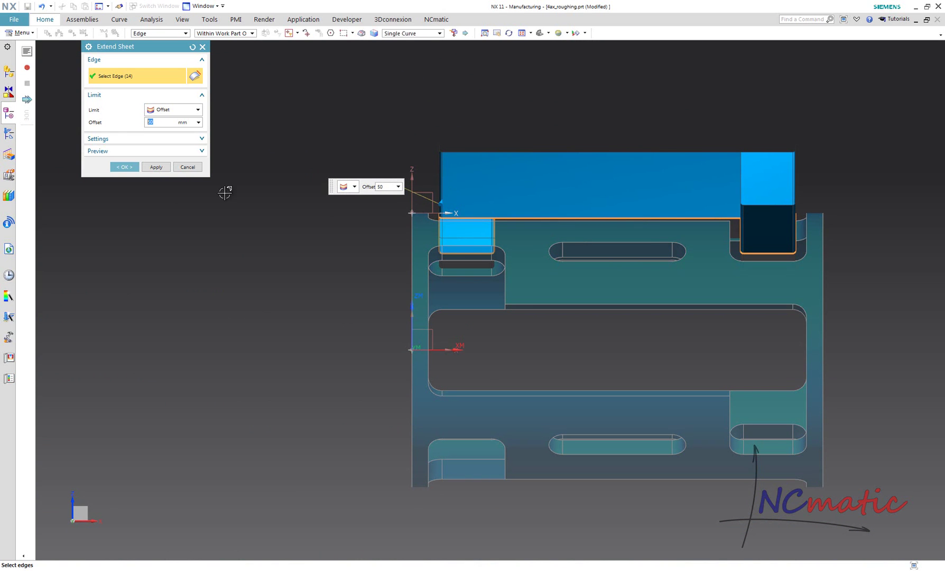
pyautogui.click(119, 167)
# Begin an Intersection Curve and select all tangent faces of the overlapping offset and extended wall sheets as the first set
pyautogui.moveTo(350, 244); pyautogui.dragTo(222, 200, button='middle')
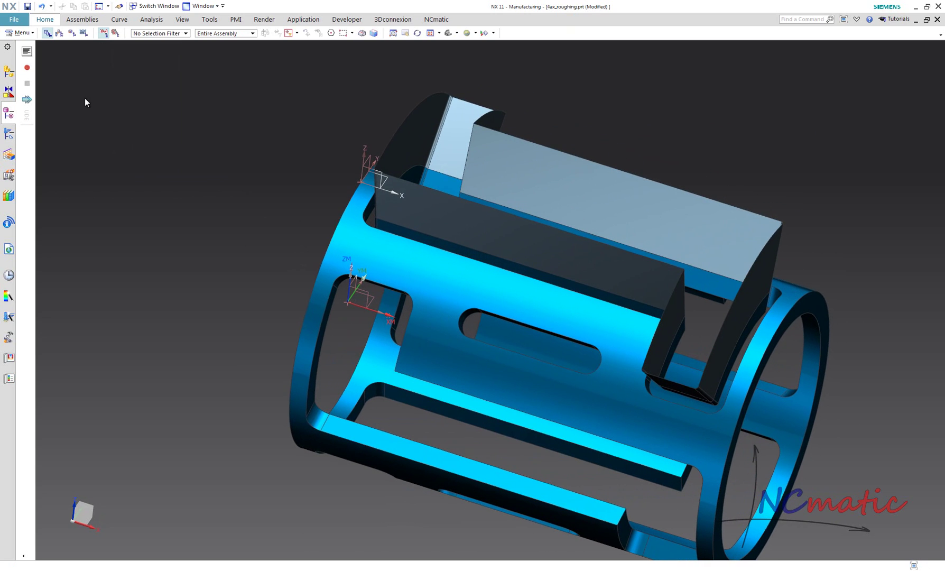
pyautogui.click(21, 33)
pyautogui.moveTo(56, 81)
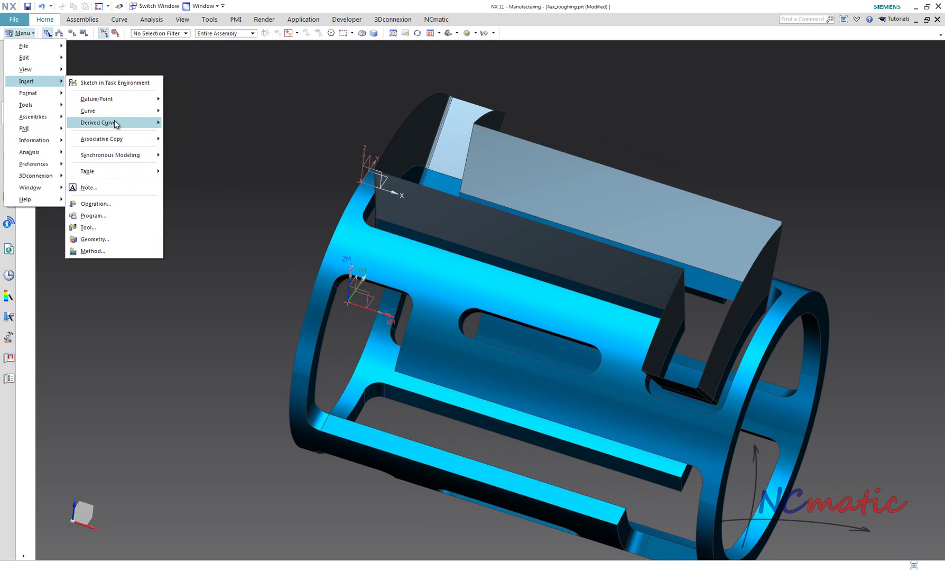
pyautogui.moveTo(130, 128)
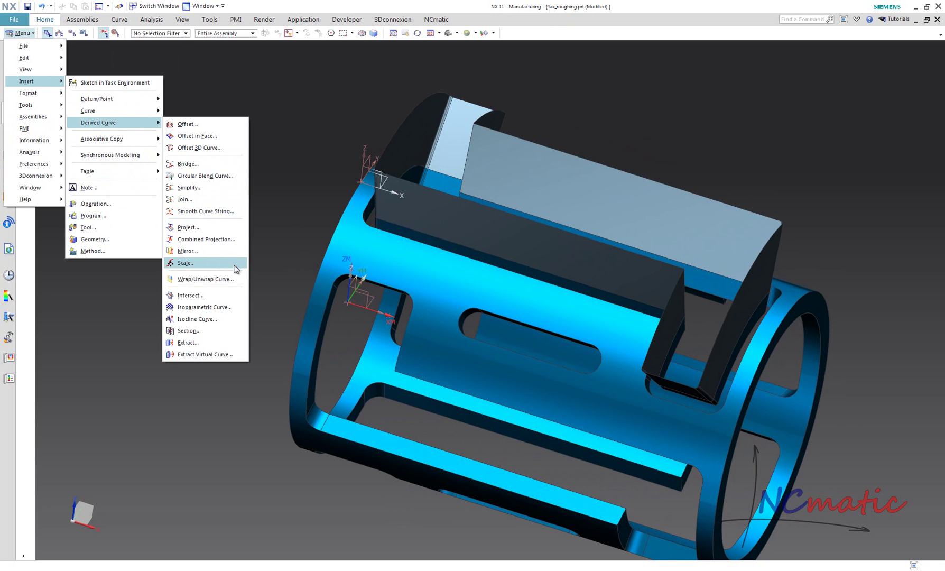
pyautogui.click(231, 295)
pyautogui.moveTo(220, 289); pyautogui.dragTo(345, 238, button='middle')
pyautogui.click(365, 205)
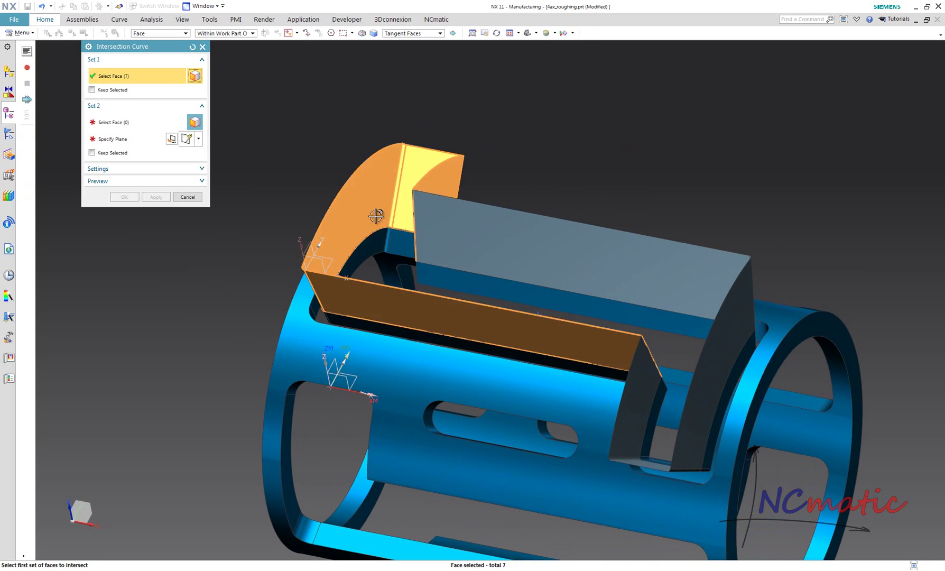
pyautogui.click(464, 226)
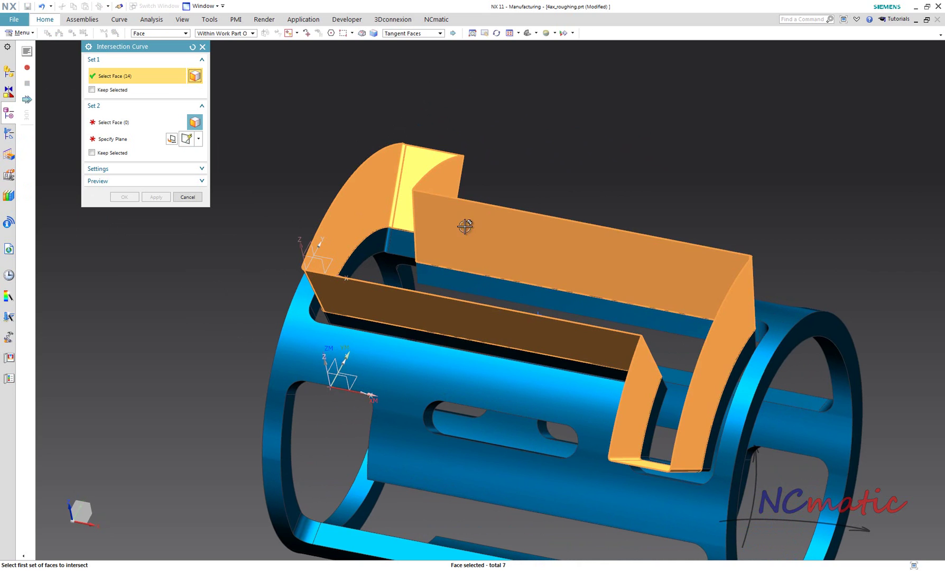
pyautogui.click(448, 273)
# Define the second intersection set as the XY plane of the upper datum coordinate system and create the curves
pyautogui.click(116, 138)
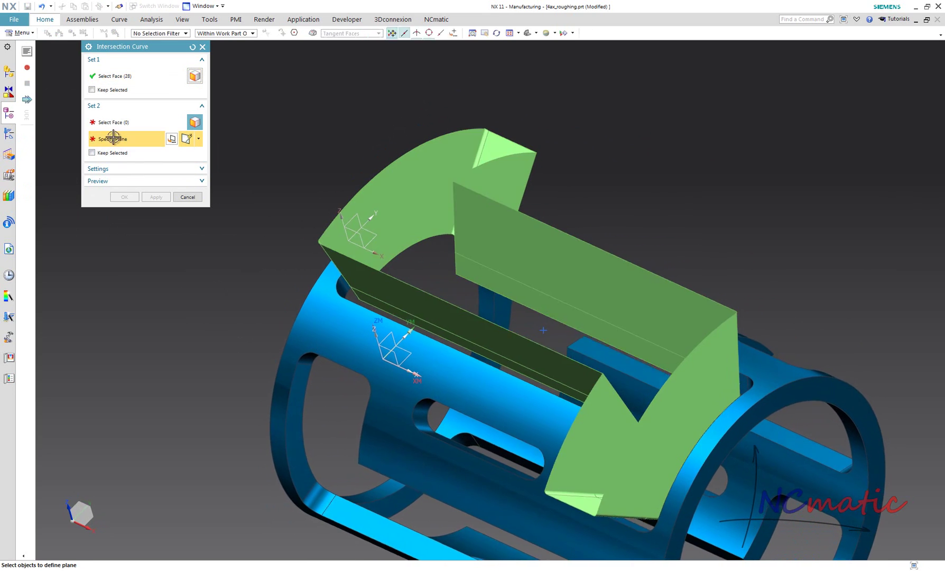
pyautogui.click(370, 232)
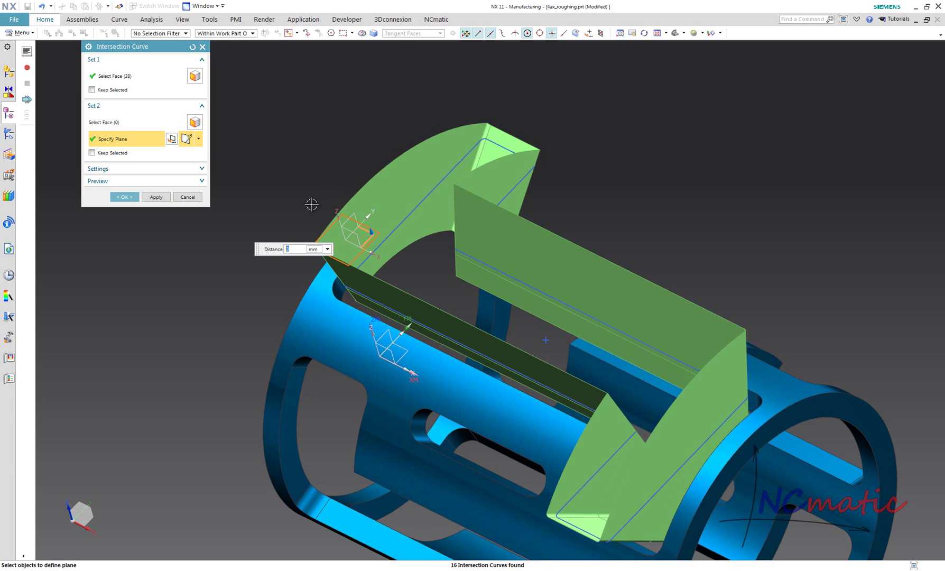
pyautogui.click(125, 196)
# Hide the offset and extended wall sheets, keeping the part and the intersection curves displayed
pyautogui.click(471, 239)
pyautogui.hotkey('ctrl', 'b')
pyautogui.click(439, 244)
pyautogui.hotkey('ctrl', 'b')
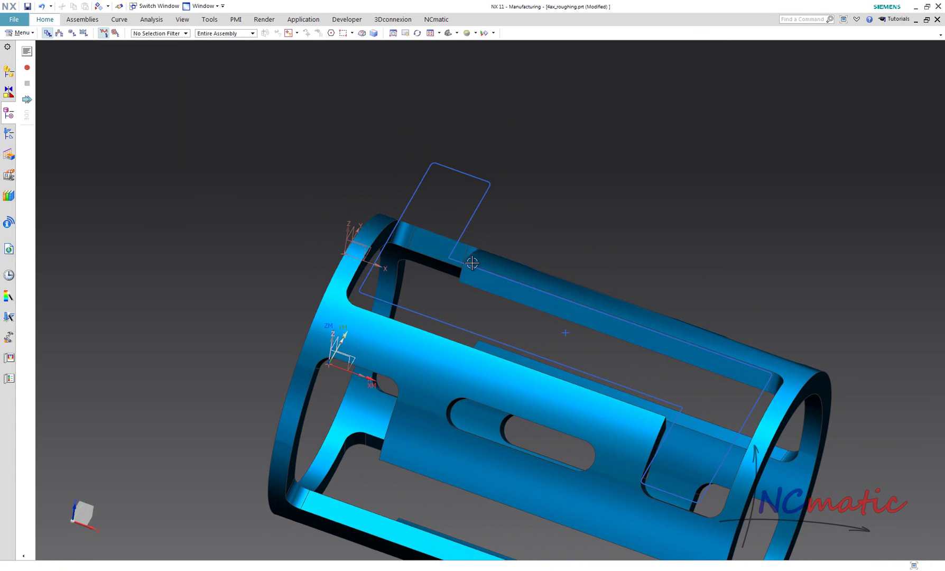
# Create a program group named AUX under NC_PROGRAM and place it ahead of PROGRAM in the program order
pyautogui.scroll(-3, 717, 230)
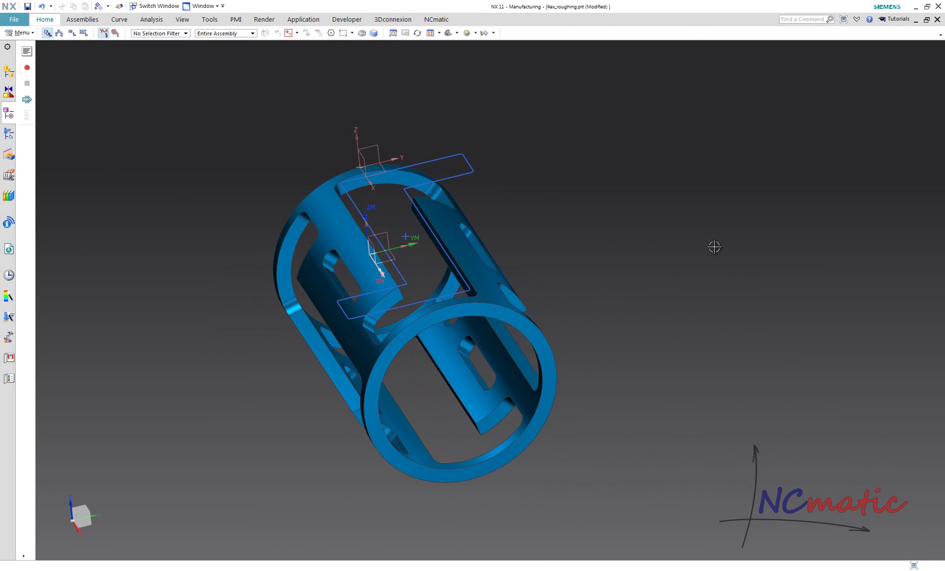
pyautogui.click(9, 133)
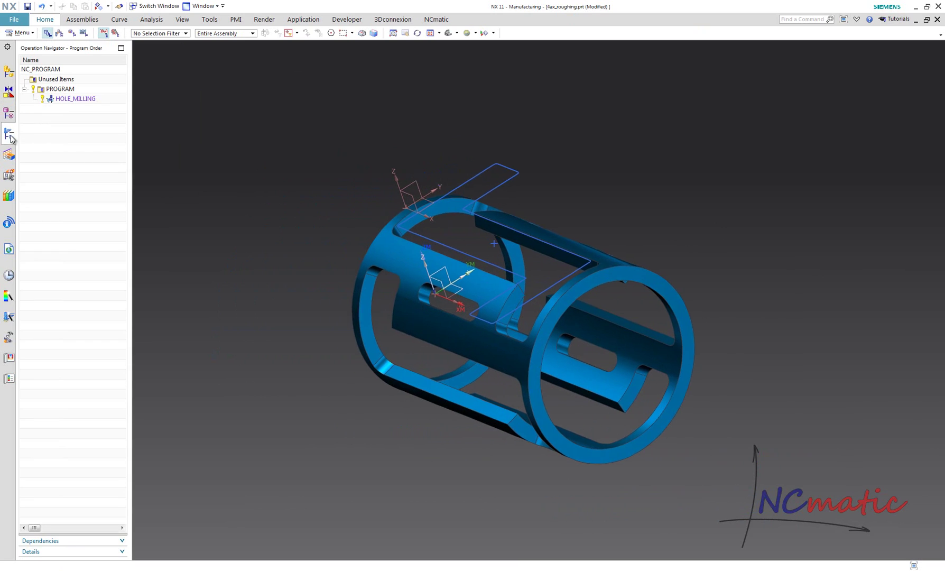
pyautogui.rightClick(67, 71)
pyautogui.moveTo(105, 153)
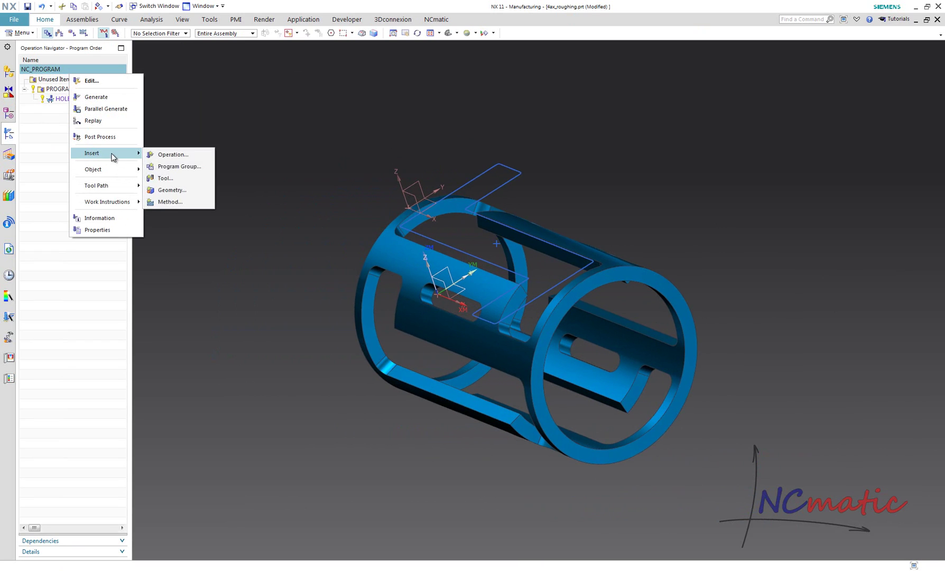
pyautogui.click(177, 167)
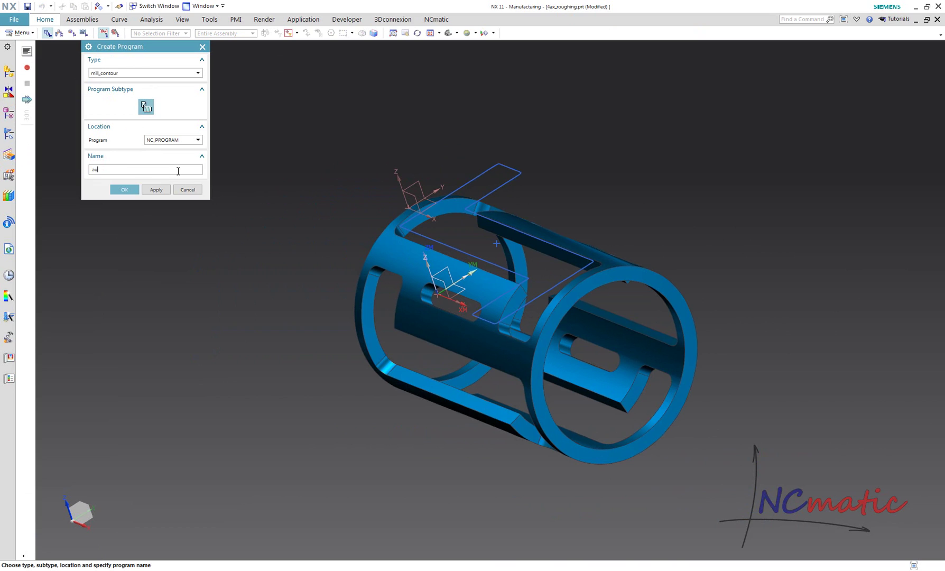
pyautogui.click(132, 190)
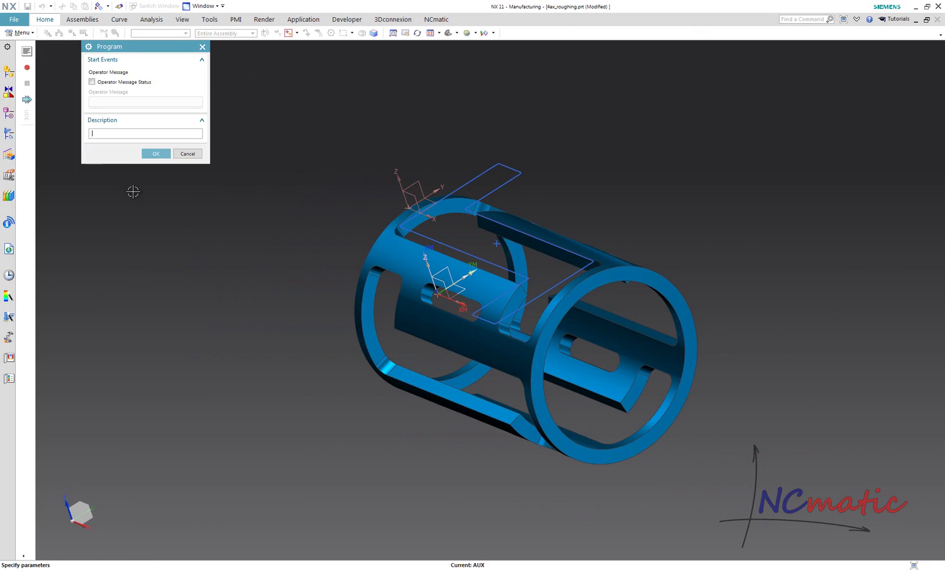
pyautogui.click(160, 154)
pyautogui.click(9, 135)
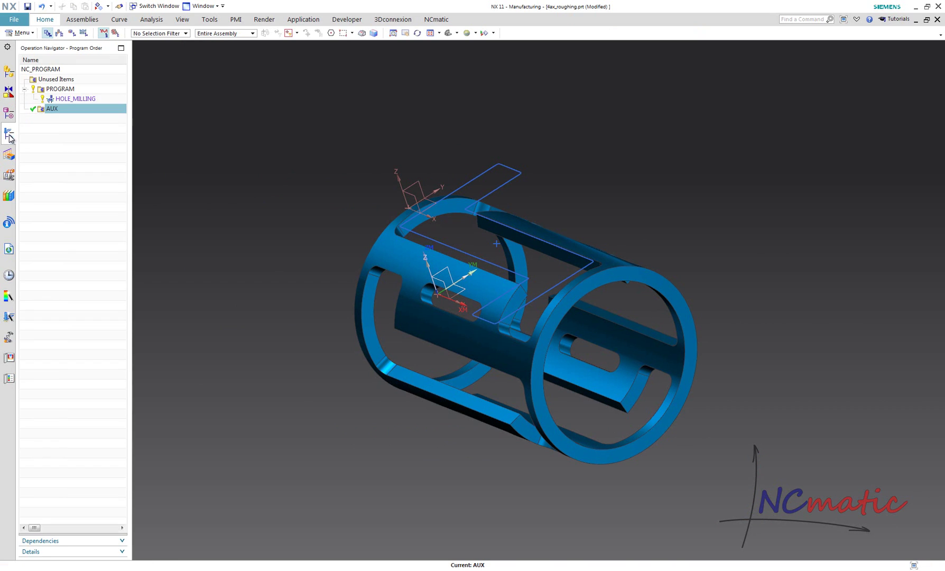
pyautogui.moveTo(66, 91); pyautogui.dragTo(69, 82)
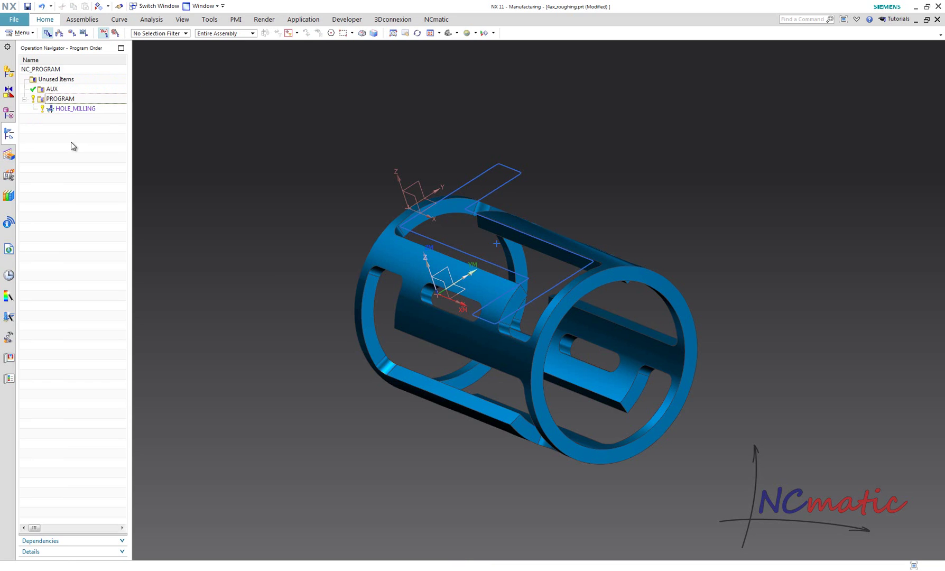
# Insert a mill_planar PLANAR_MILL operation in the AUX group, using the MILL tool, WORKPIECE geometry and METHOD
pyautogui.rightClick(81, 96)
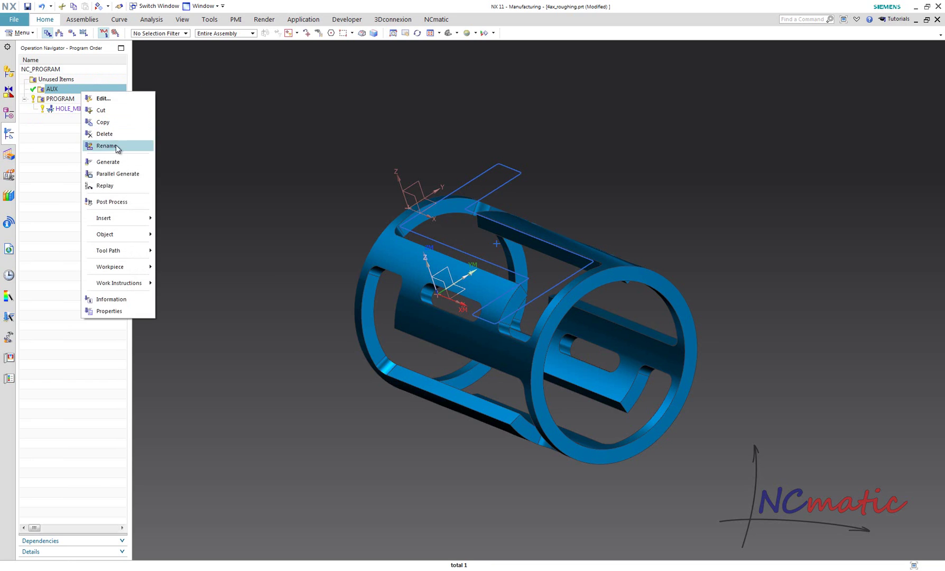
pyautogui.moveTo(138, 221)
pyautogui.click(191, 221)
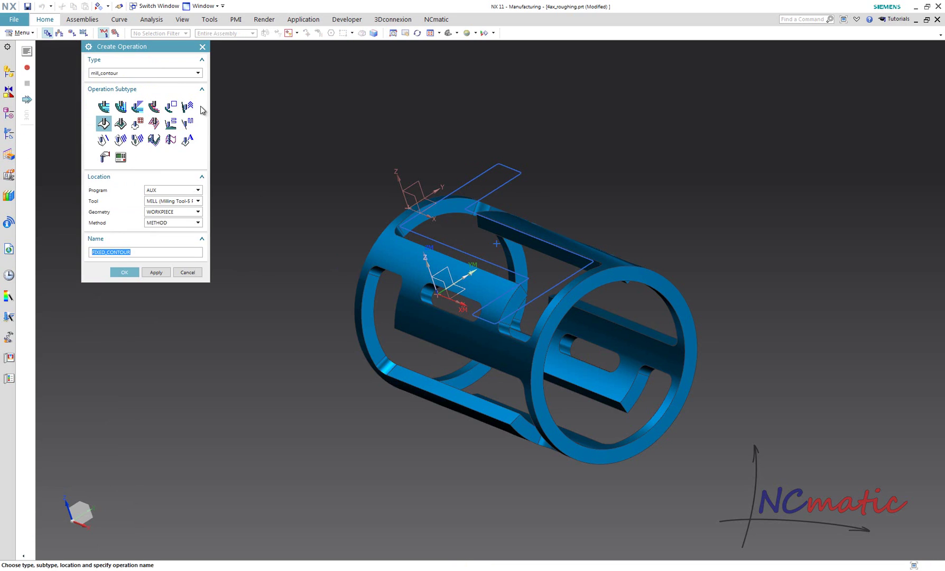
pyautogui.click(182, 73)
pyautogui.click(181, 83)
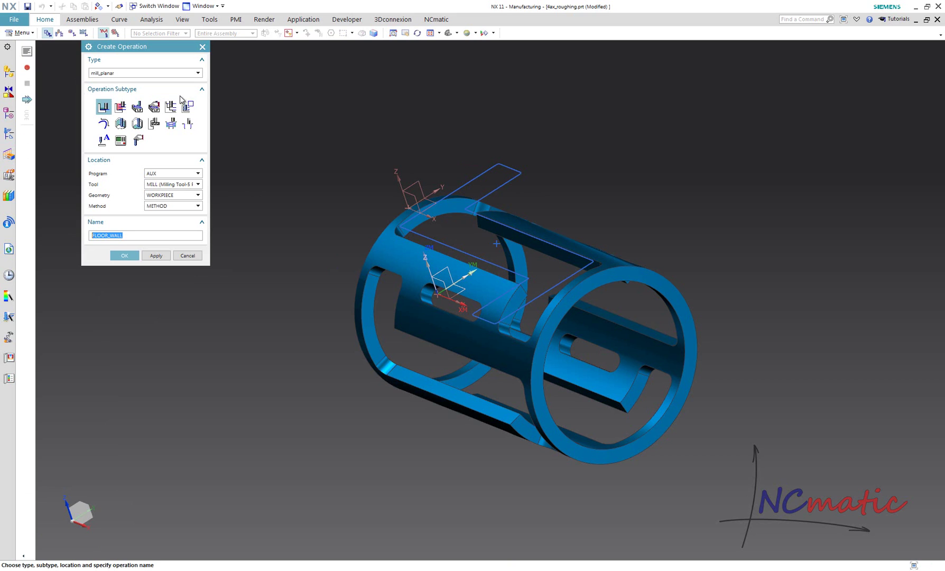
pyautogui.click(172, 111)
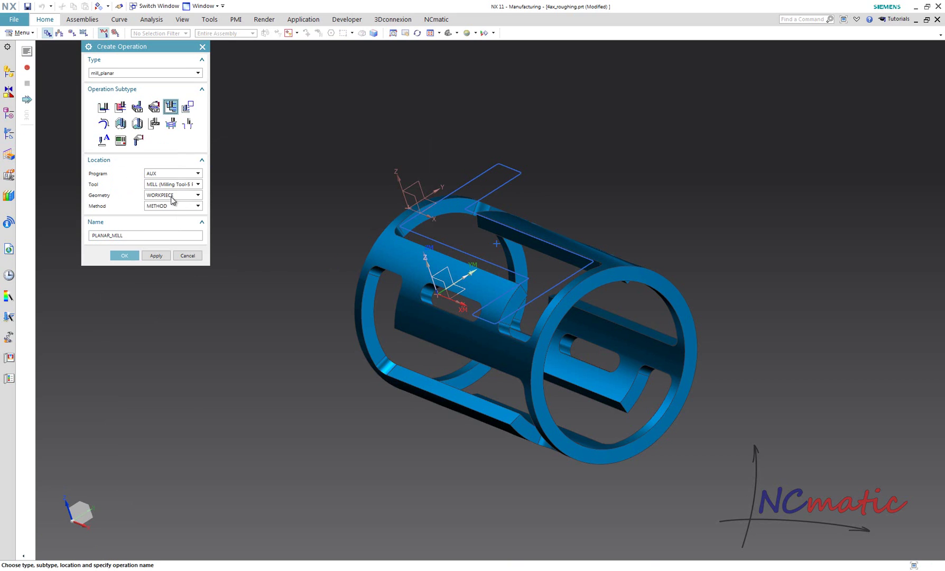
pyautogui.click(125, 255)
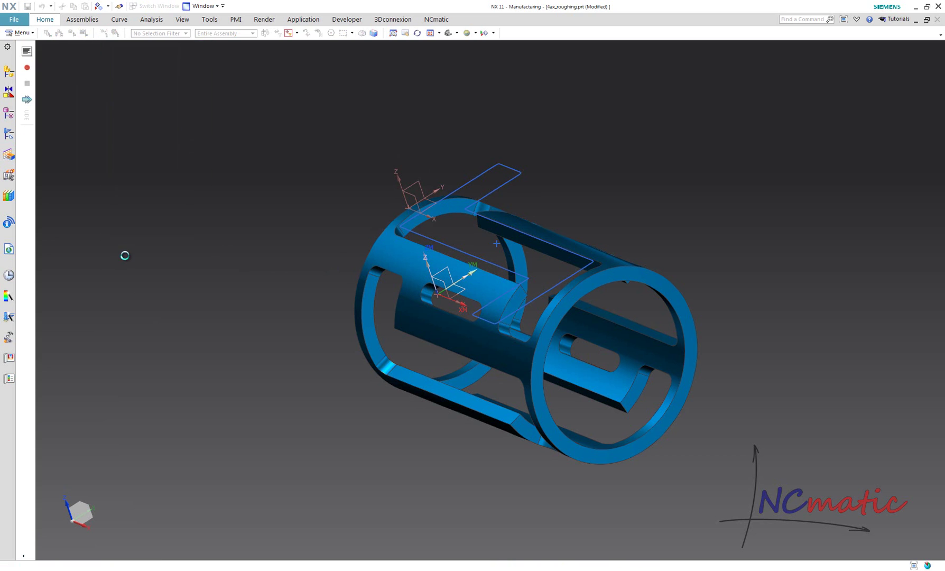
# Specify a closed part boundary from the intersection curve loop above the cutout, with the tool side set to Inside
pyautogui.click(178, 92)
pyautogui.click(178, 75)
pyautogui.click(167, 98)
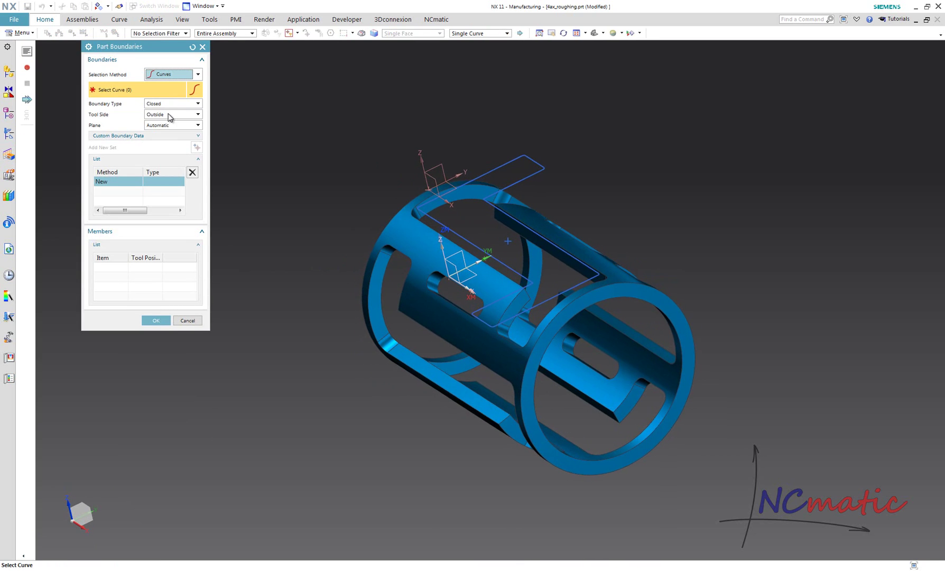
pyautogui.click(505, 162)
pyautogui.click(527, 147)
pyautogui.click(534, 171)
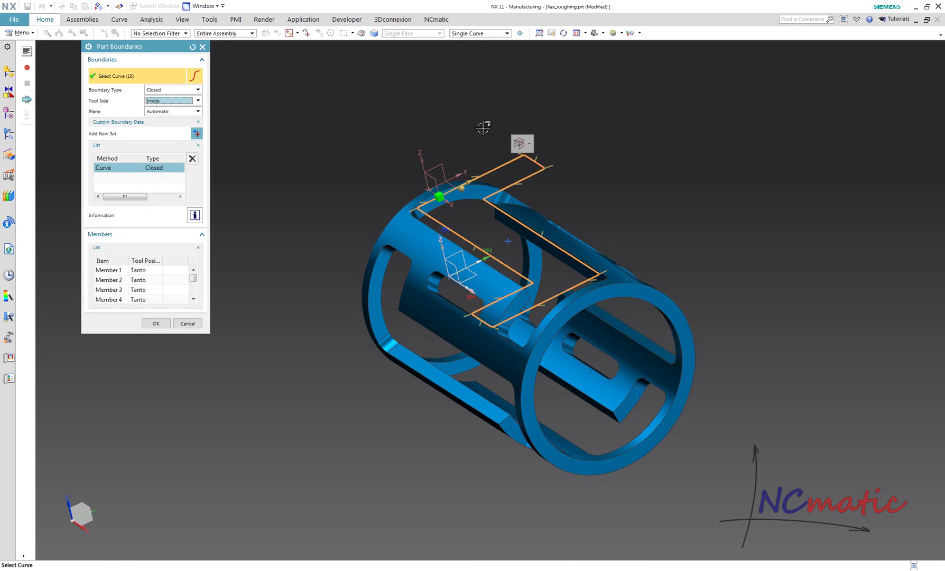
# Set the tool position of all part boundary members to On and accept the boundary
pyautogui.click(138, 271)
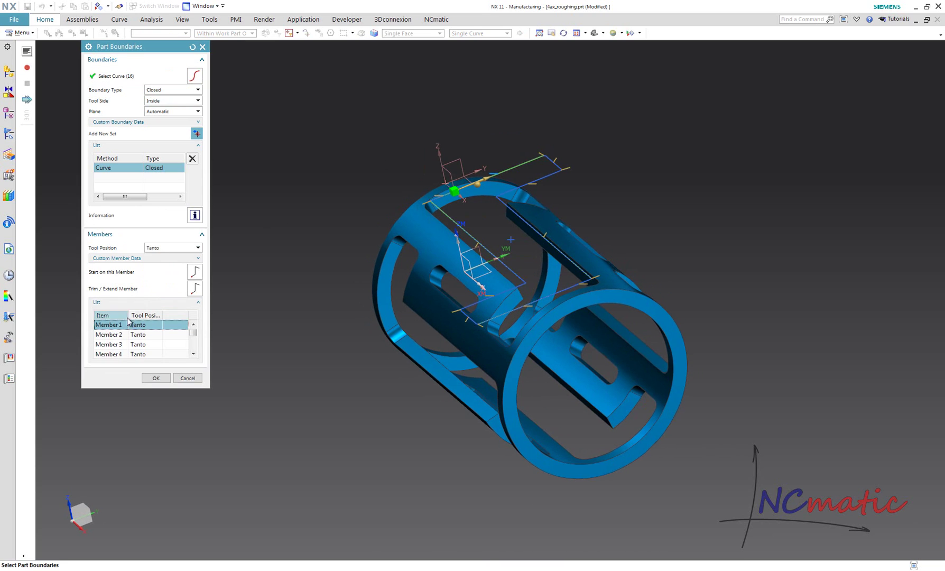
pyautogui.keyDown('shift'); pyautogui.click(148, 345); pyautogui.keyUp('shift')
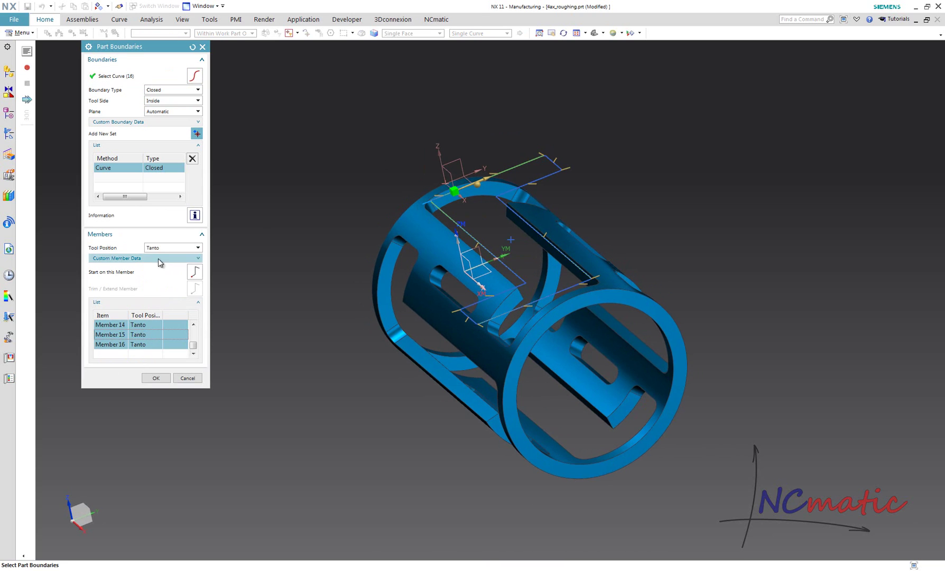
pyautogui.click(169, 257)
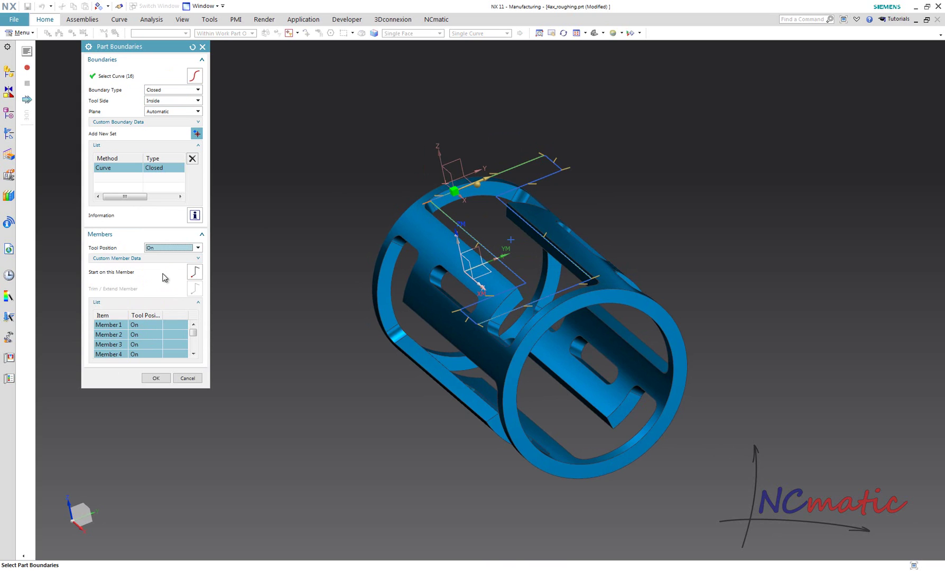
pyautogui.click(156, 378)
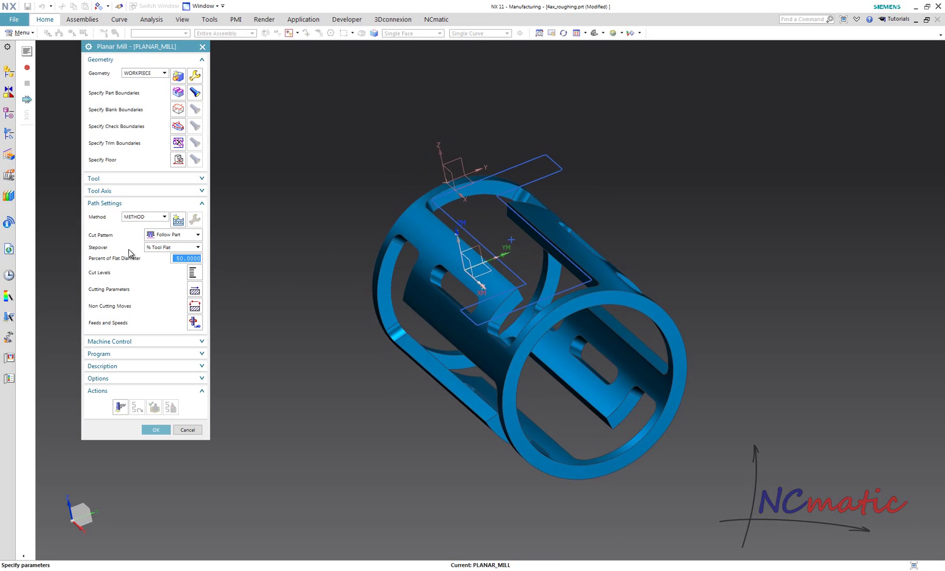
# Specify the floor on the XY plane of the upper datum coordinate system and generate the planar tool path
pyautogui.click(174, 161)
pyautogui.scroll(5, 412, 184)
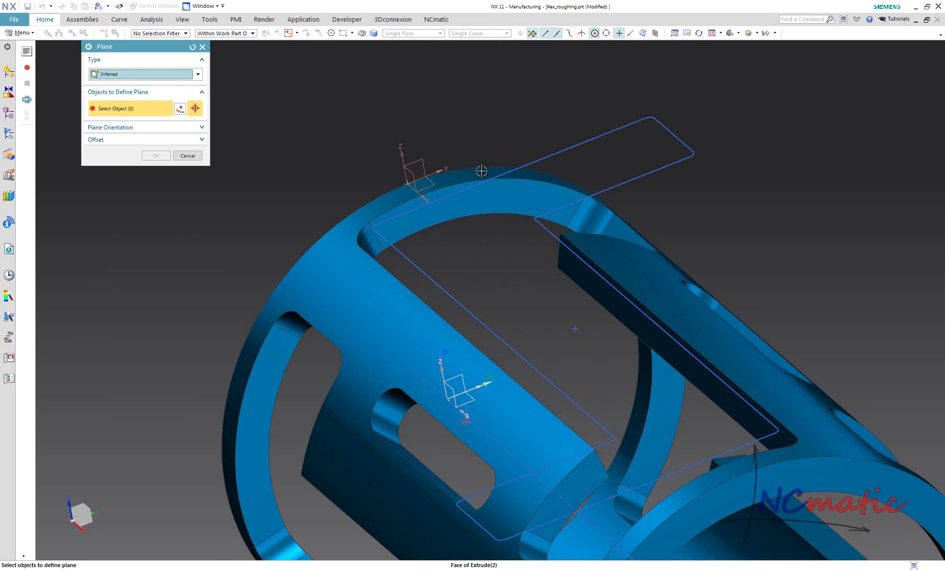
pyautogui.scroll(-5, 415, 186)
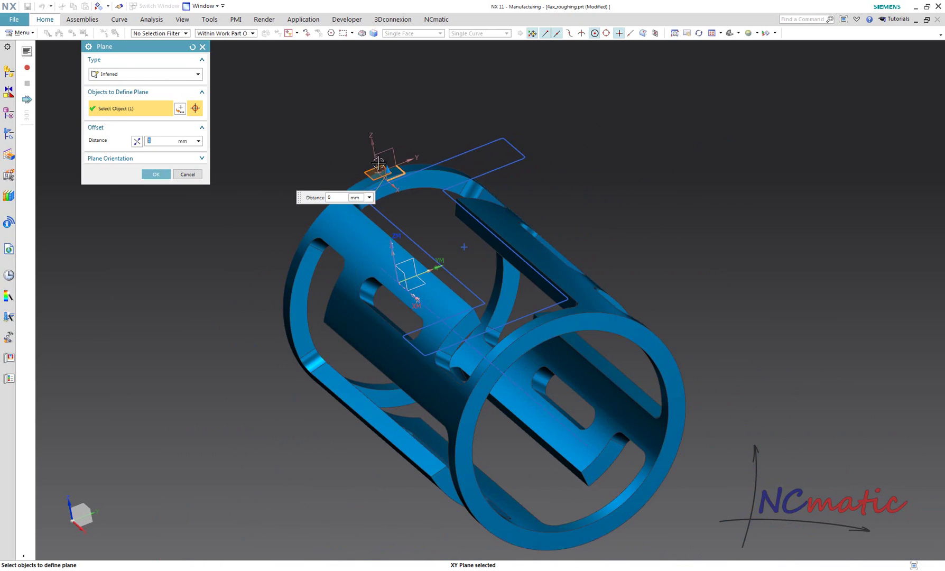
pyautogui.click(155, 175)
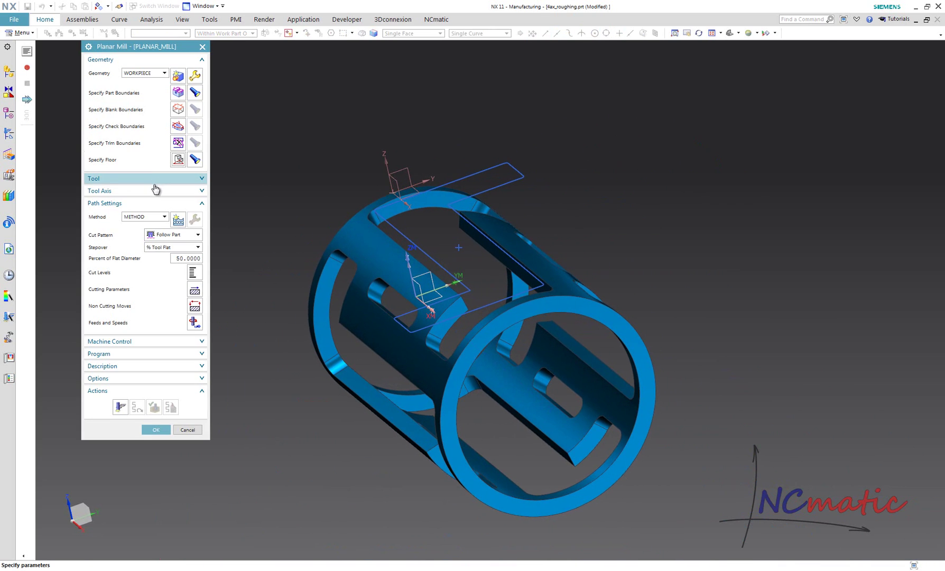
pyautogui.click(120, 406)
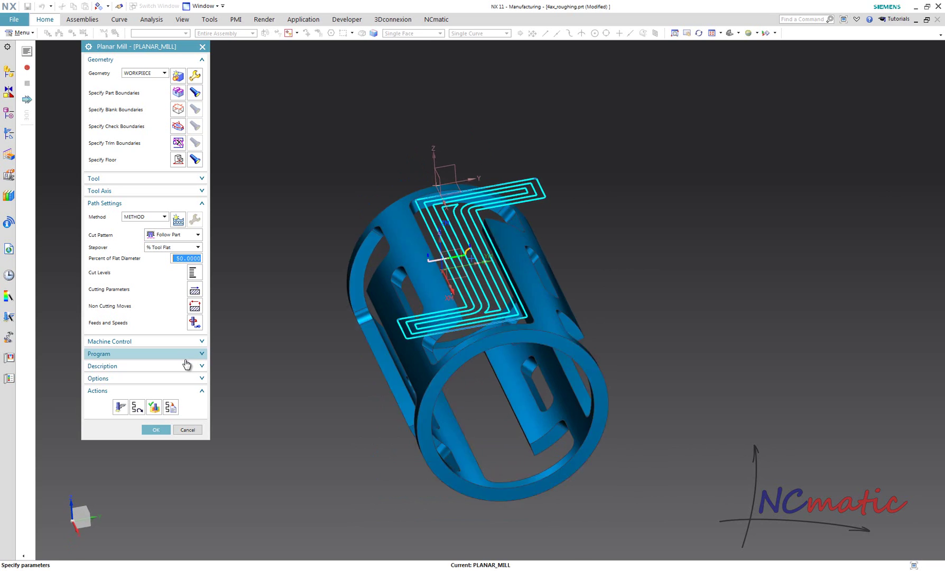
# Change the cut pattern to Trochoidal with a stepover of 30 percent of the tool's flat diameter
pyautogui.click(181, 247)
pyautogui.click(136, 264)
pyautogui.click(174, 237)
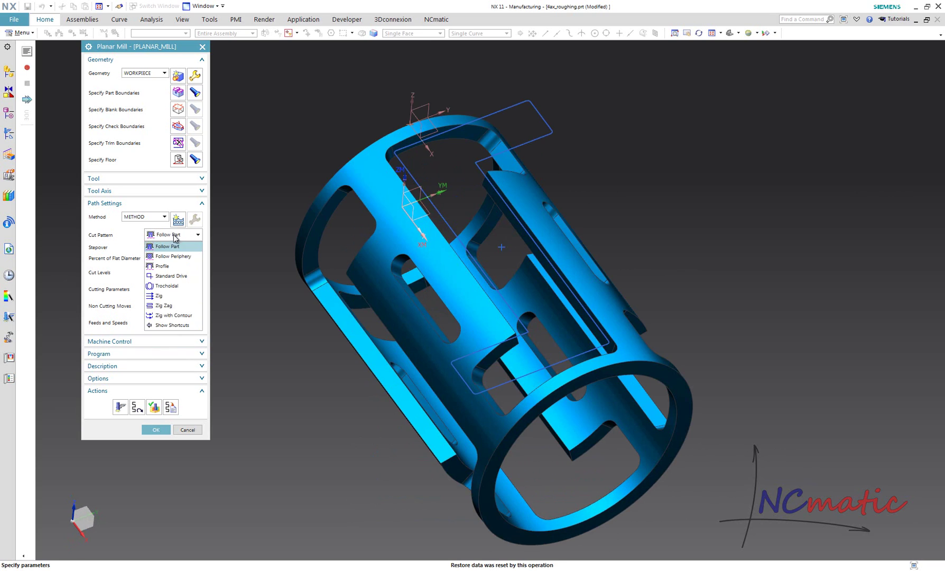
pyautogui.click(182, 286)
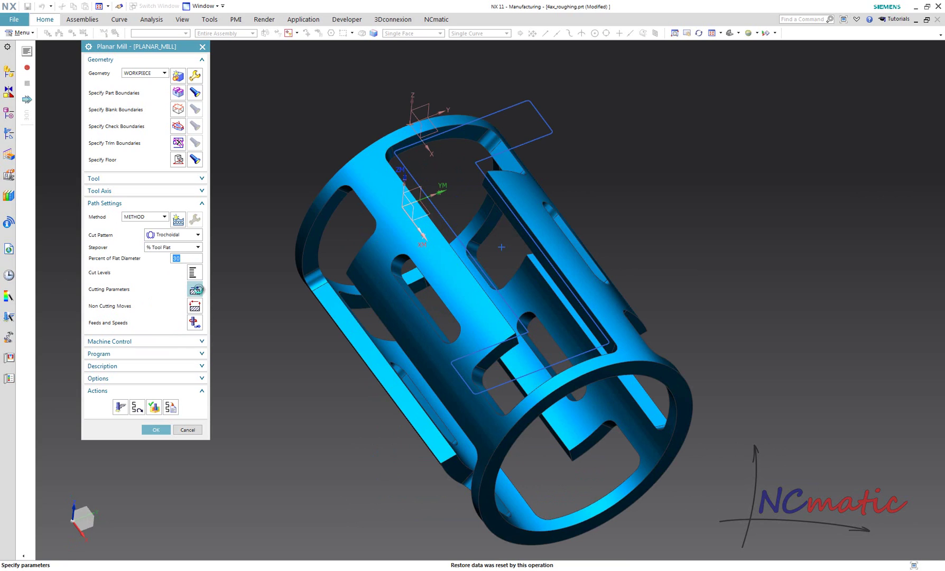
# Set trochoidal width 60 %Tool, minimum width 10 %Tool and stepover limit 100% in the cutting parameters, and regenerate the tool path
pyautogui.click(196, 289)
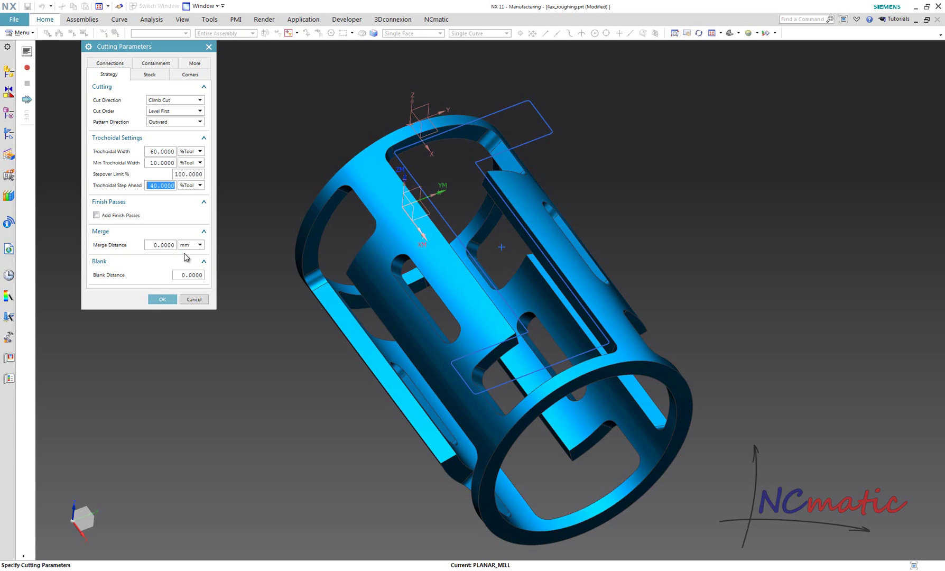
pyautogui.click(162, 299)
pyautogui.click(117, 411)
pyautogui.press('Return')
pyautogui.moveTo(233, 381); pyautogui.dragTo(346, 359, button='middle')
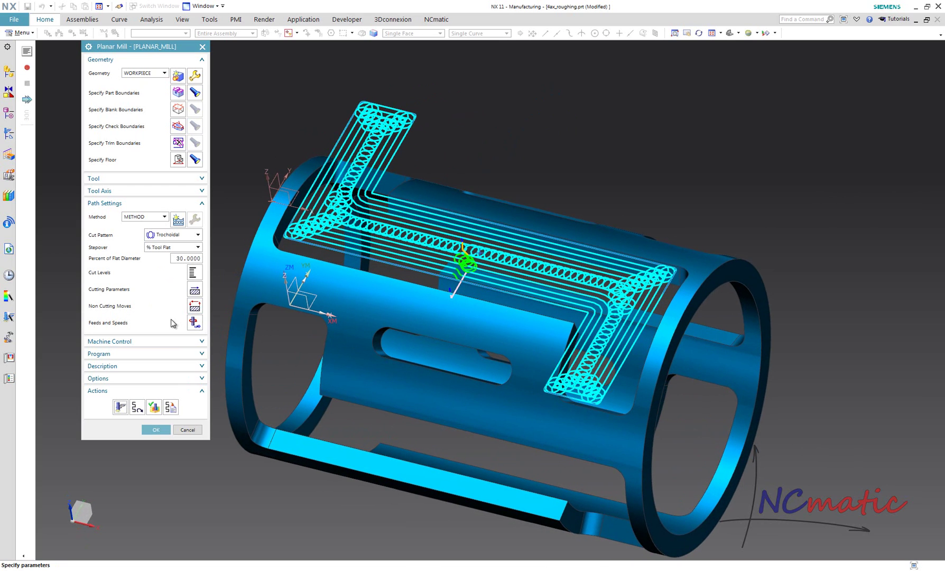
pyautogui.click(156, 429)
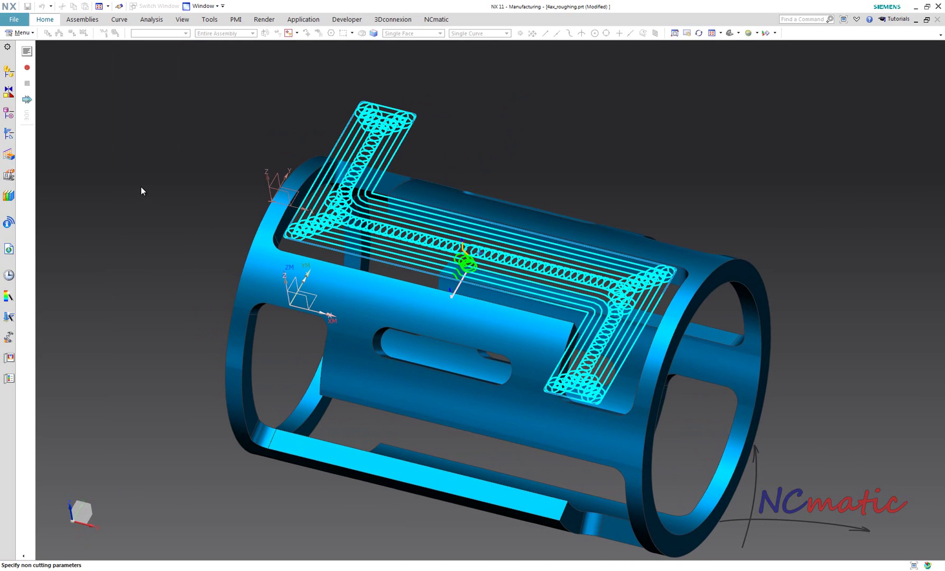
# Set the open-area engage type to Point with radius 3 mm, using the existing point in the middle of the cutout
pyautogui.moveTo(140, 290); pyautogui.dragTo(139, 341)
pyautogui.click(212, 201)
pyautogui.click(202, 238)
pyautogui.scroll(3, 468, 252)
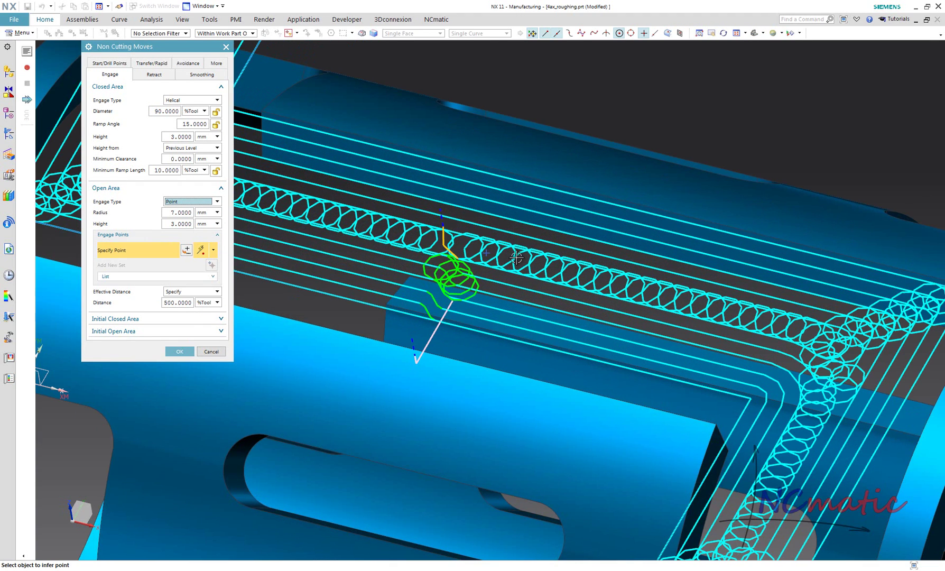
pyautogui.click(470, 268)
pyautogui.scroll(-2, 498, 248)
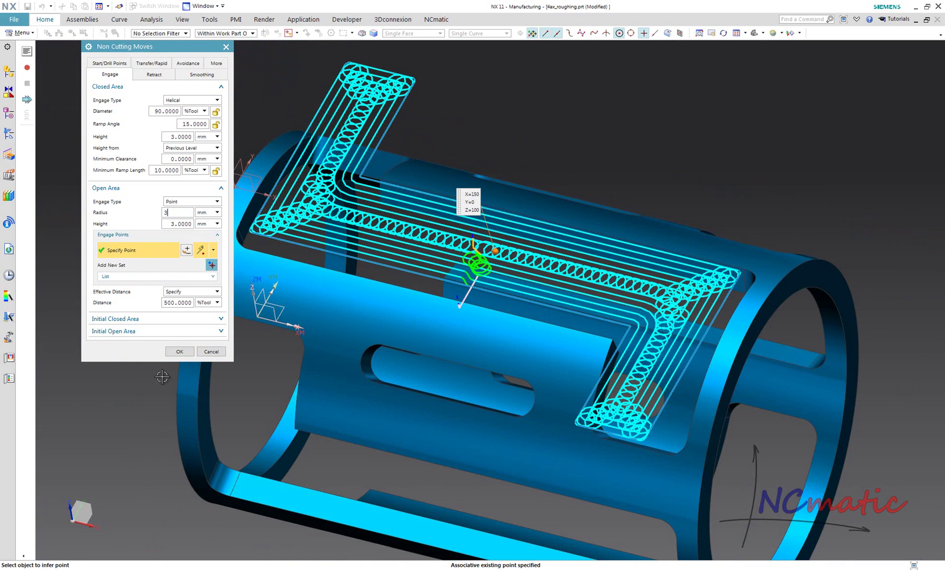
# Set the closed-area engage type to Same as Open Area and the retract type to None, and accept the non cutting moves
pyautogui.click(192, 100)
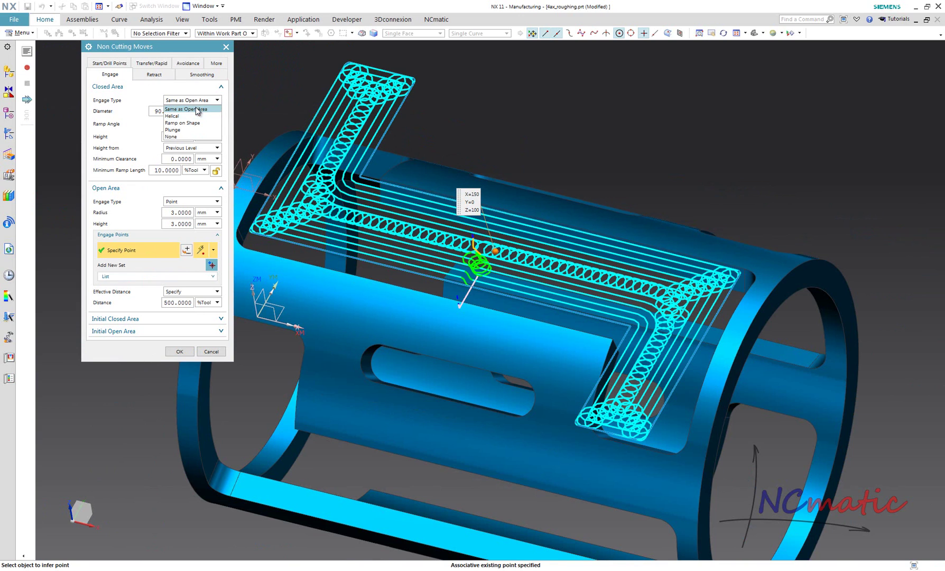
pyautogui.click(196, 108)
pyautogui.click(154, 74)
pyautogui.click(191, 100)
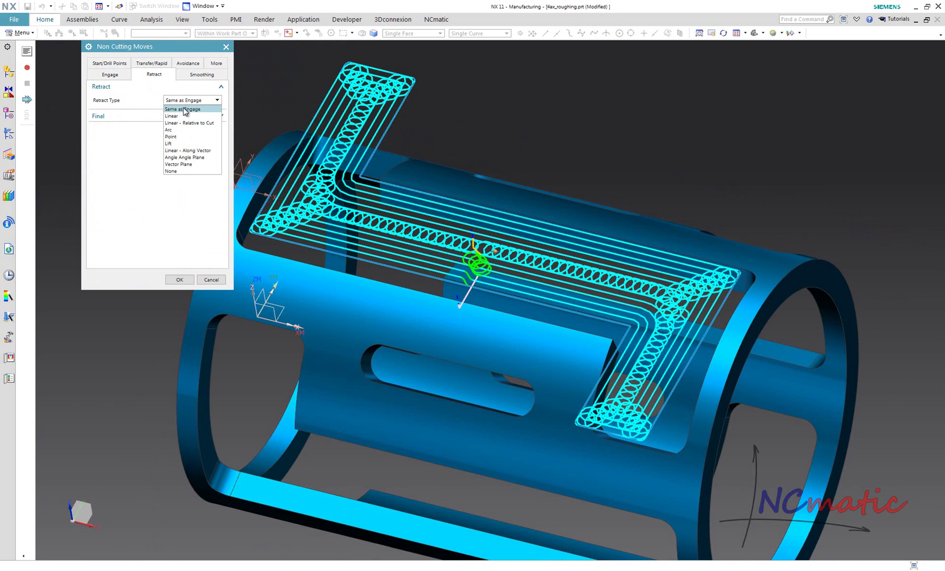
pyautogui.click(198, 170)
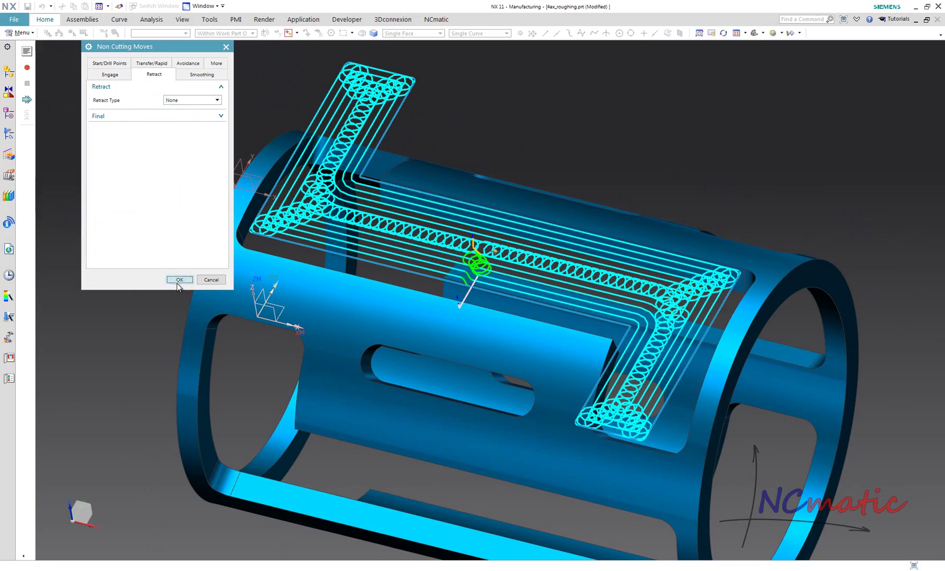
pyautogui.click(178, 281)
# Regenerate the trochoidal tool path, inspect its engage move at the middle of the cutout, and accept the planar mill operation
pyautogui.click(136, 404)
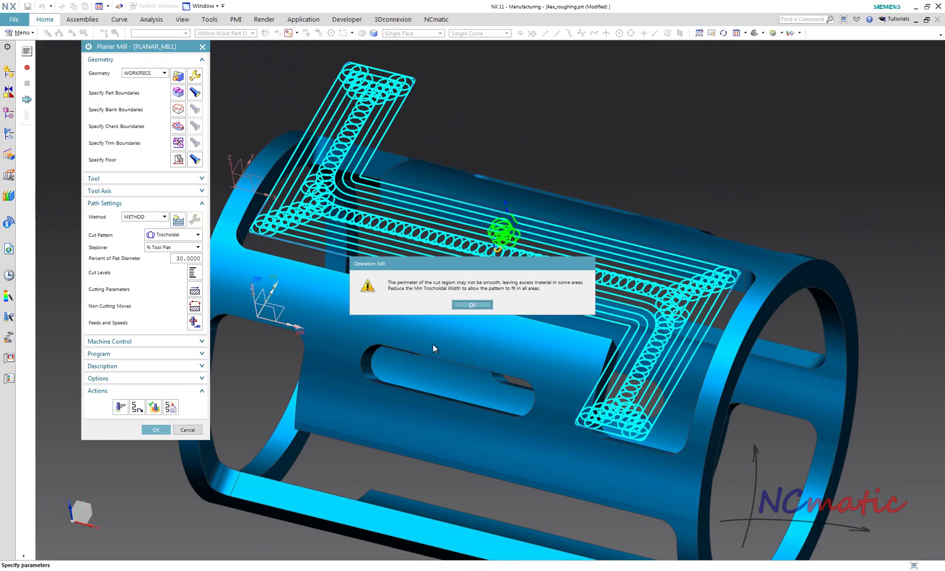
pyautogui.press('Return')
pyautogui.moveTo(431, 343); pyautogui.dragTo(526, 255, button='middle')
pyautogui.scroll(5, 525, 255)
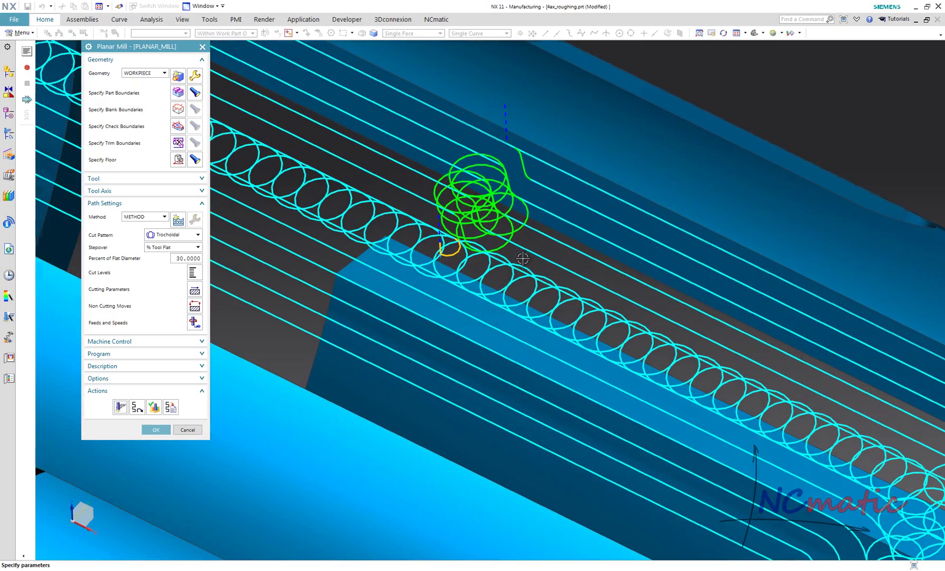
pyautogui.scroll(-5, 732, 241)
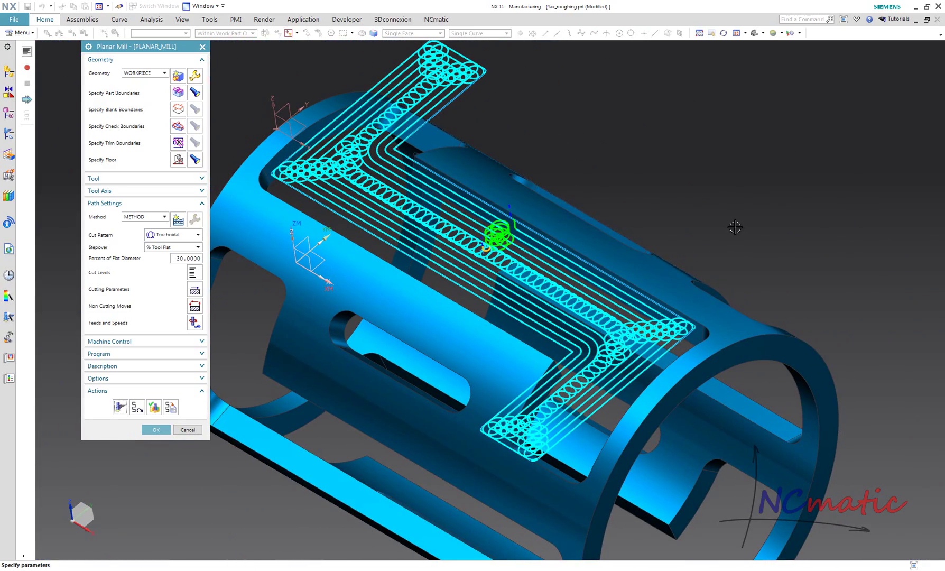
pyautogui.moveTo(734, 227); pyautogui.dragTo(222, 417, button='middle')
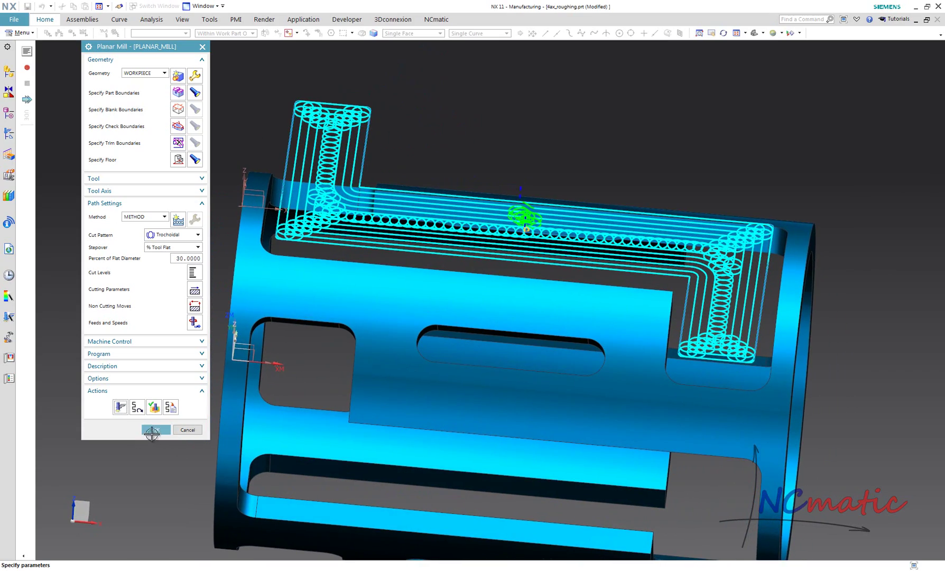
pyautogui.click(153, 429)
# In the Modeling application, extrude the inner circular end edge from 0 to 300 mm as a separate solid with a single-sided offset of -1 mm
pyautogui.press('Home')
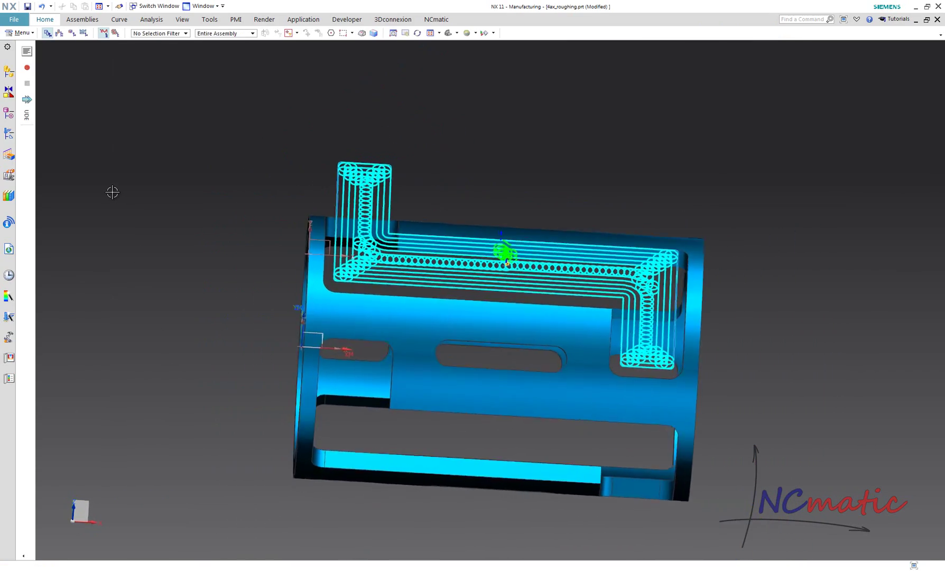
pyautogui.press('F5')
pyautogui.hotkey('ctrl', 'm')
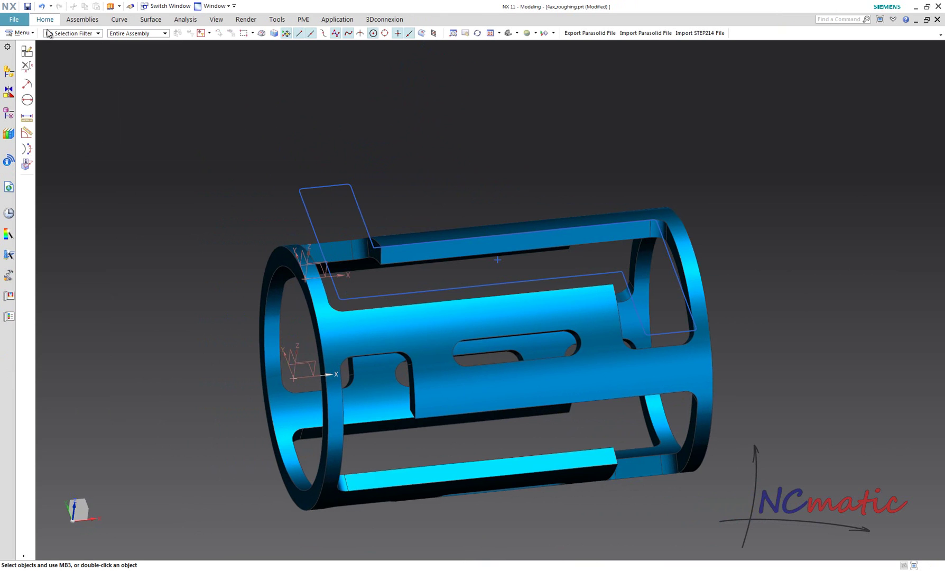
pyautogui.click(45, 19)
pyautogui.click(105, 46)
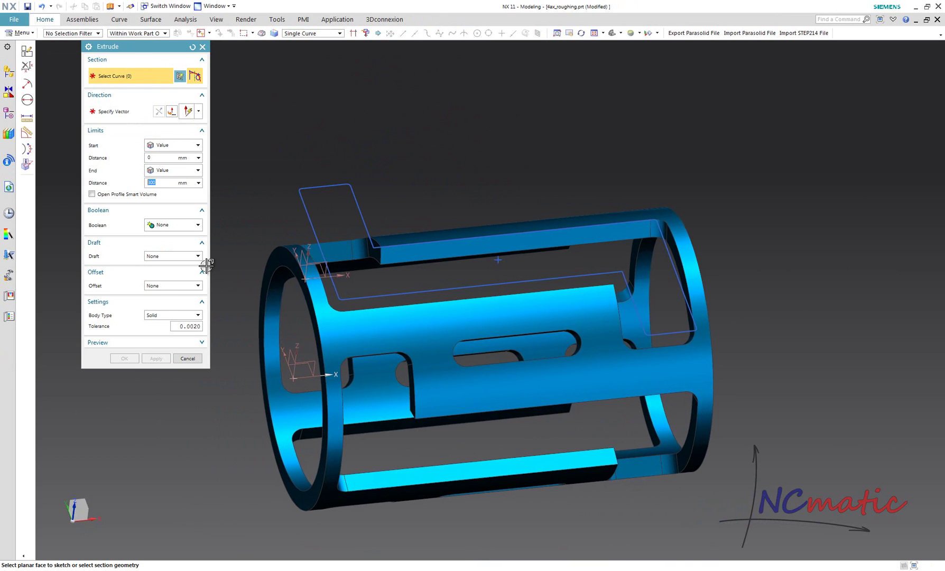
pyautogui.moveTo(248, 275); pyautogui.dragTo(321, 296, button='middle')
pyautogui.click(269, 332)
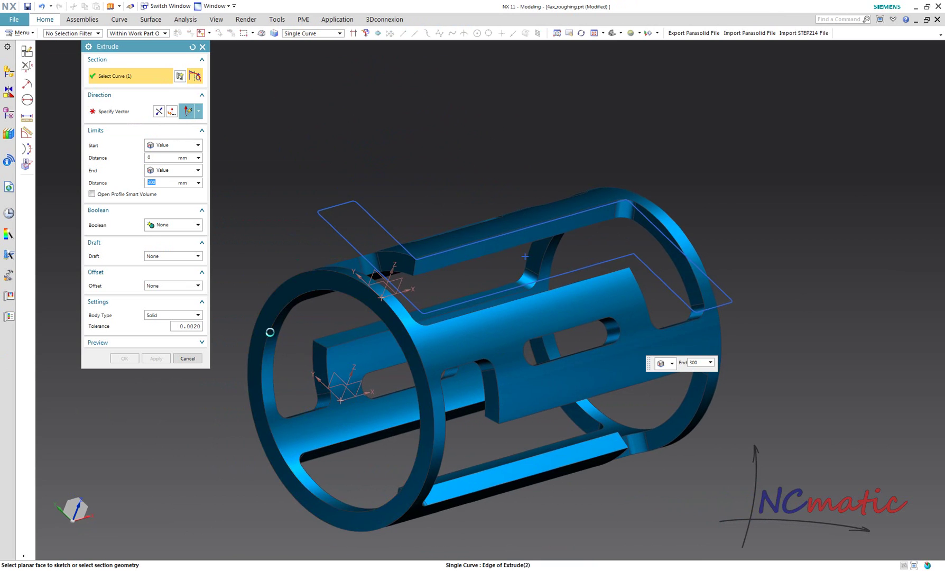
pyautogui.click(168, 287)
pyautogui.click(170, 302)
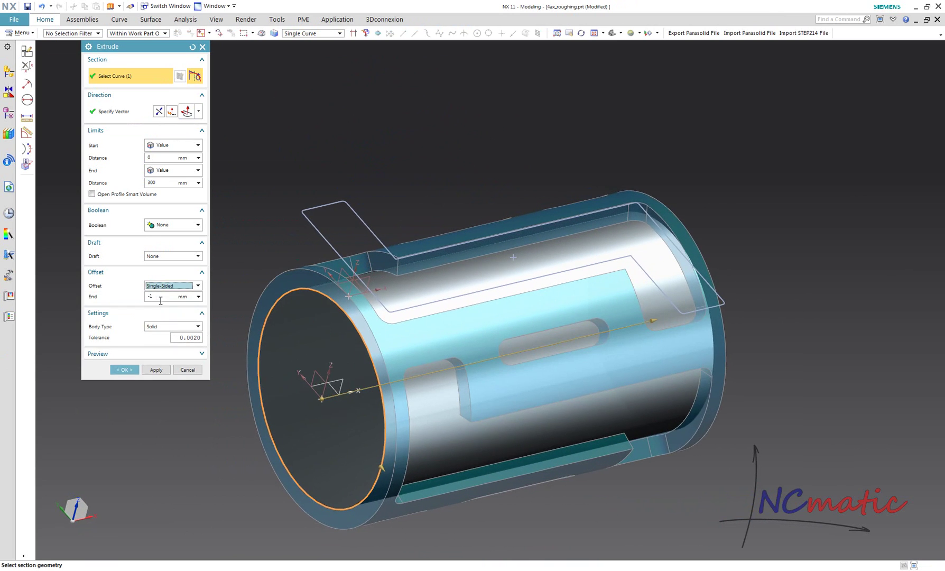
pyautogui.moveTo(233, 295)
pyautogui.mouseDown(button='middle')
pyautogui.moveTo(213, 213)
pyautogui.moveTo(475, 261)
pyautogui.moveTo(443, 246)
pyautogui.moveTo(570, 239)
pyautogui.moveTo(546, 257)
pyautogui.moveTo(564, 258)
pyautogui.moveTo(567, 312)
pyautogui.moveTo(495, 310)
pyautogui.moveTo(501, 255)
pyautogui.moveTo(293, 362)
pyautogui.moveTo(150, 368)
pyautogui.moveTo(157, 362)
pyautogui.moveTo(42, 131)
pyautogui.moveTo(274, 160)
pyautogui.moveTo(282, 228)
pyautogui.moveTo(184, 207)
pyautogui.moveTo(76, 129)
pyautogui.mouseUp(button='middle')
pyautogui.click(125, 369)
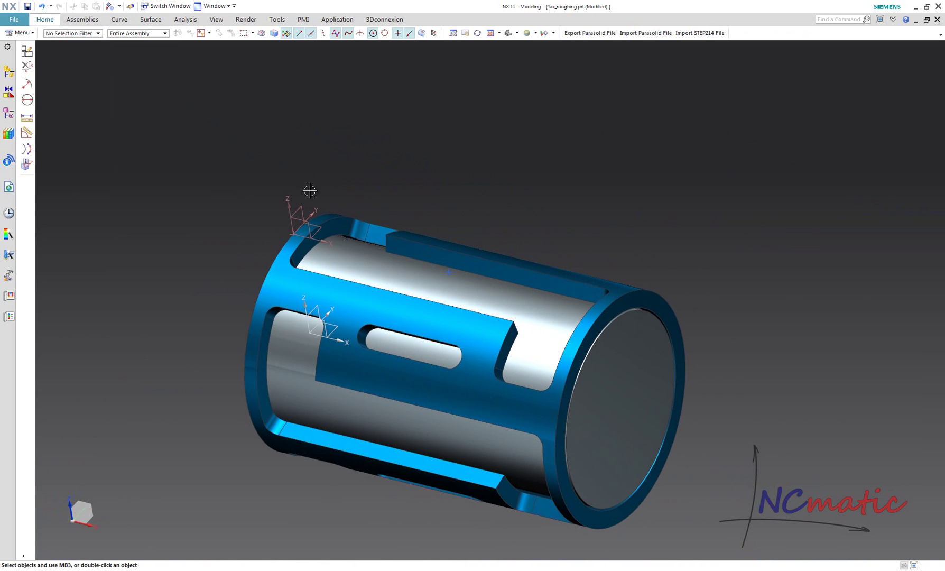
# Hide the upper datum coordinate system and return to the Manufacturing application
pyautogui.click(295, 214)
pyautogui.click(275, 213)
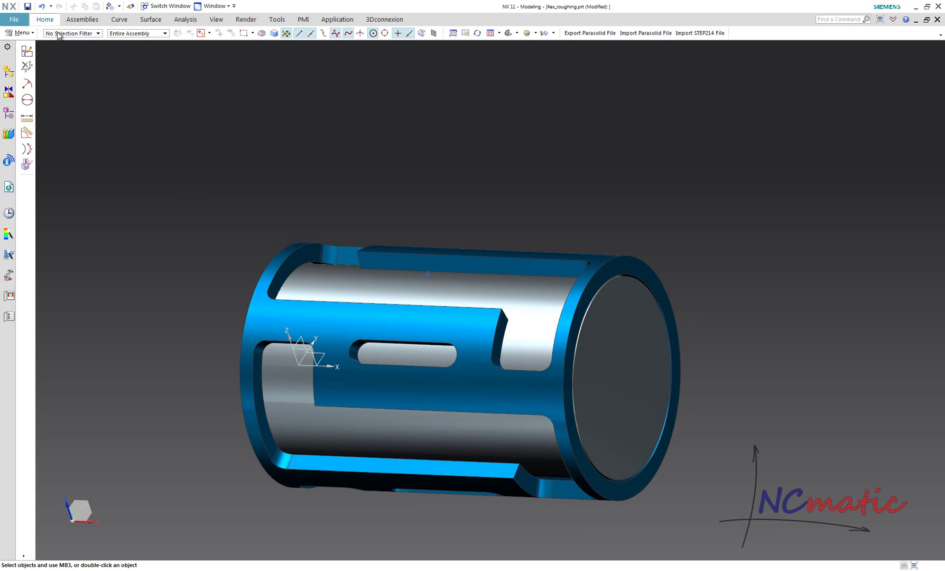
pyautogui.hotkey('ctrl', 'alt', 'm')
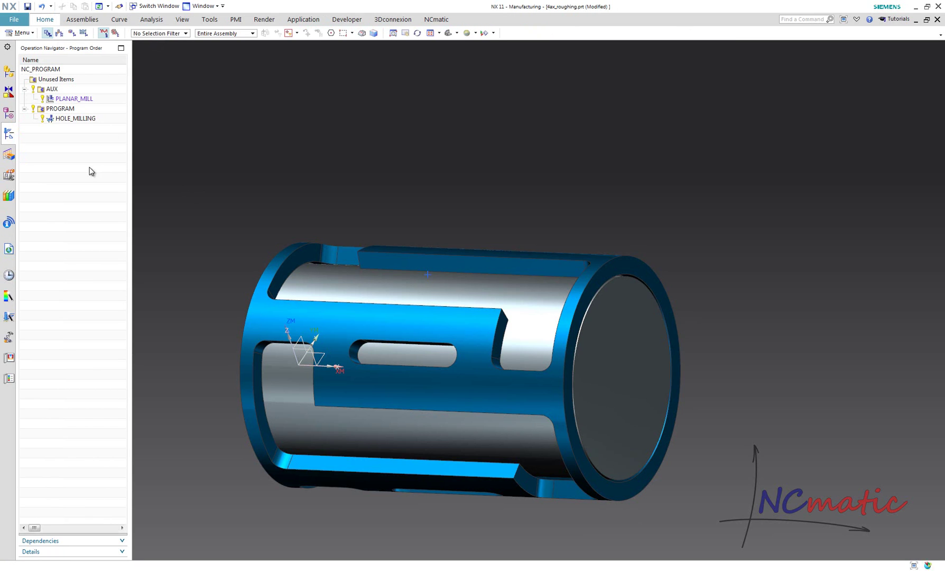
# Output the PLANAR_MILL tool path to a CLSF file in CLSF_STANDARD format with Metric/PART units, and close the listing
pyautogui.click(95, 99)
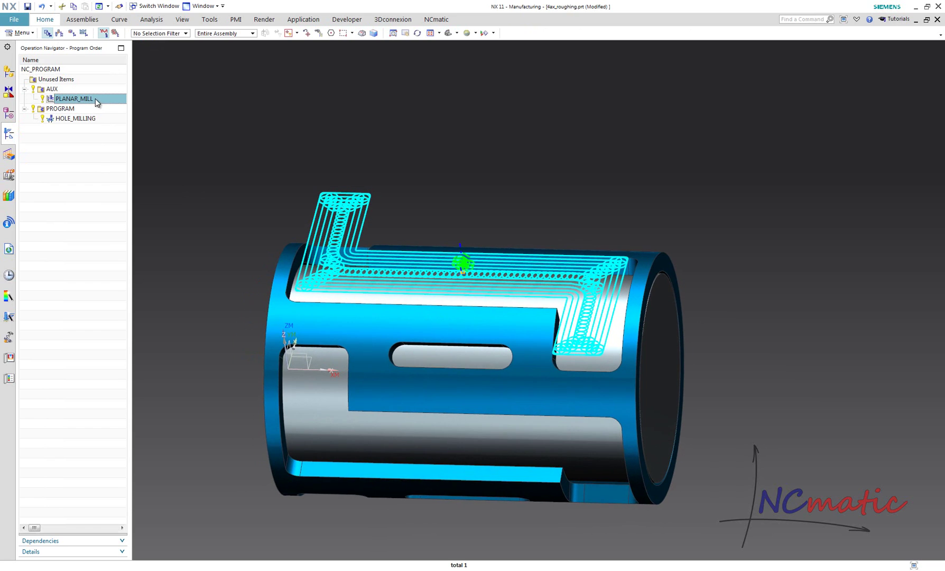
pyautogui.rightClick(95, 99)
pyautogui.click(45, 19)
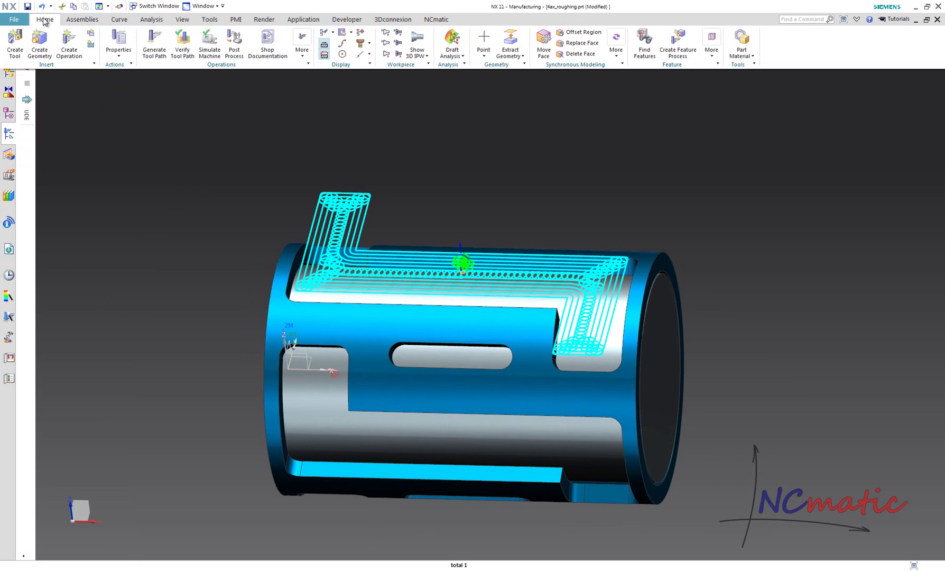
pyautogui.click(151, 19)
pyautogui.click(49, 19)
pyautogui.click(305, 53)
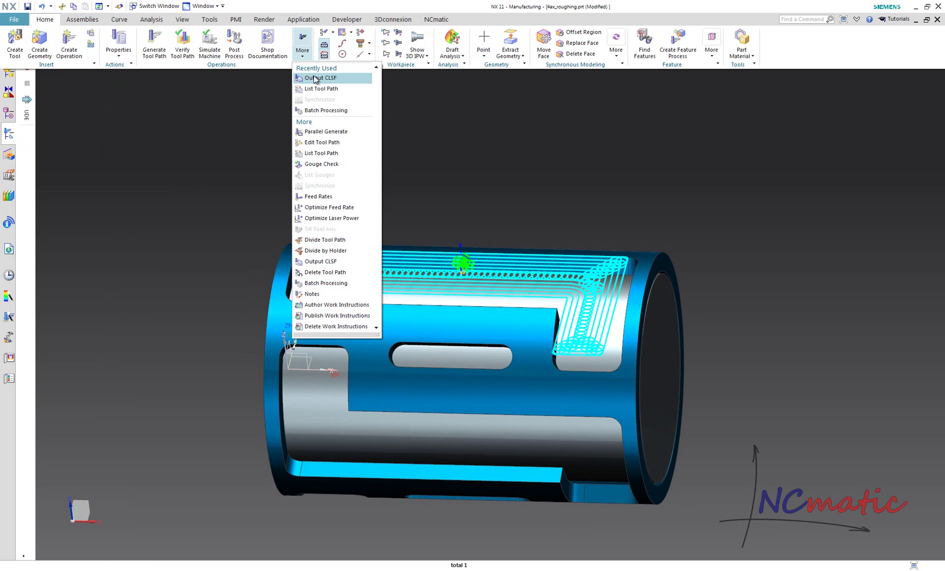
pyautogui.click(315, 79)
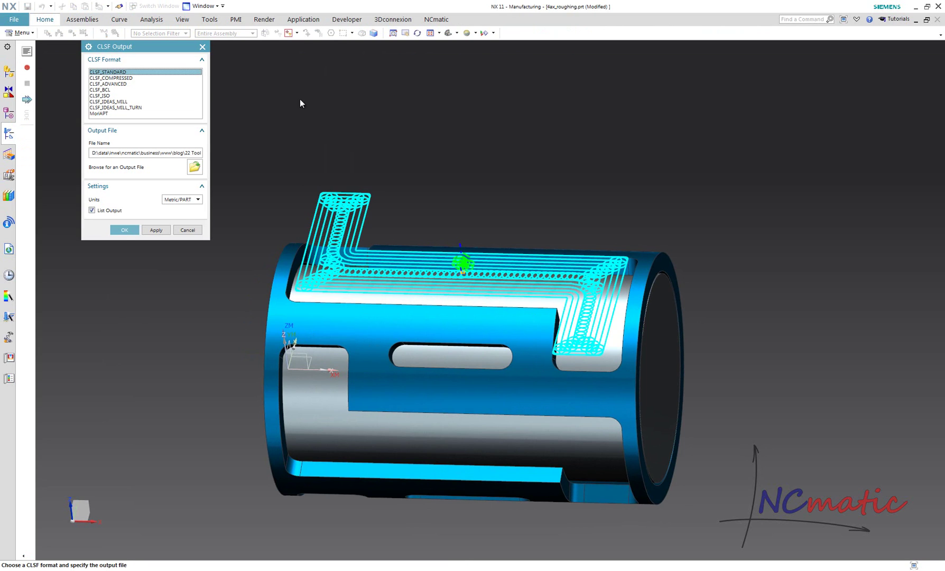
pyautogui.click(123, 230)
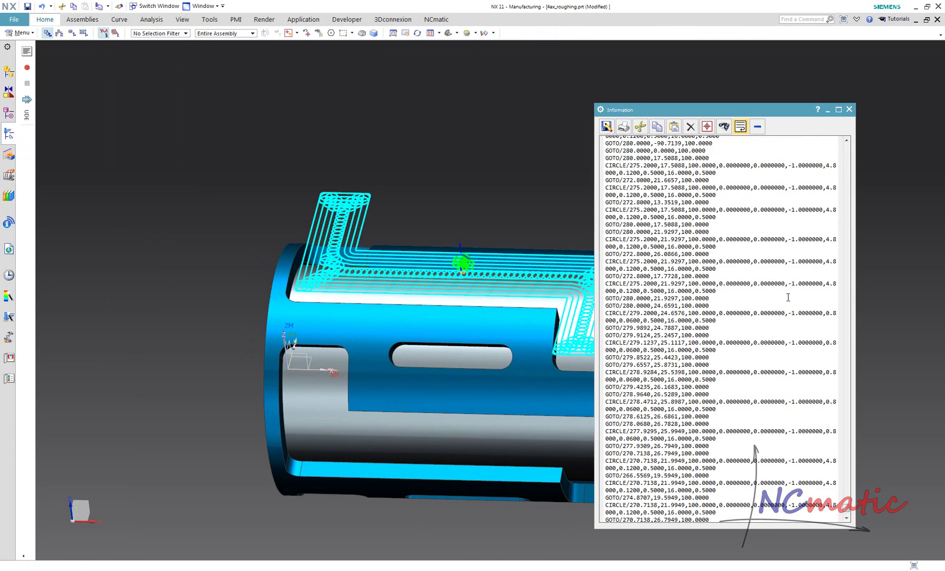
pyautogui.click(849, 110)
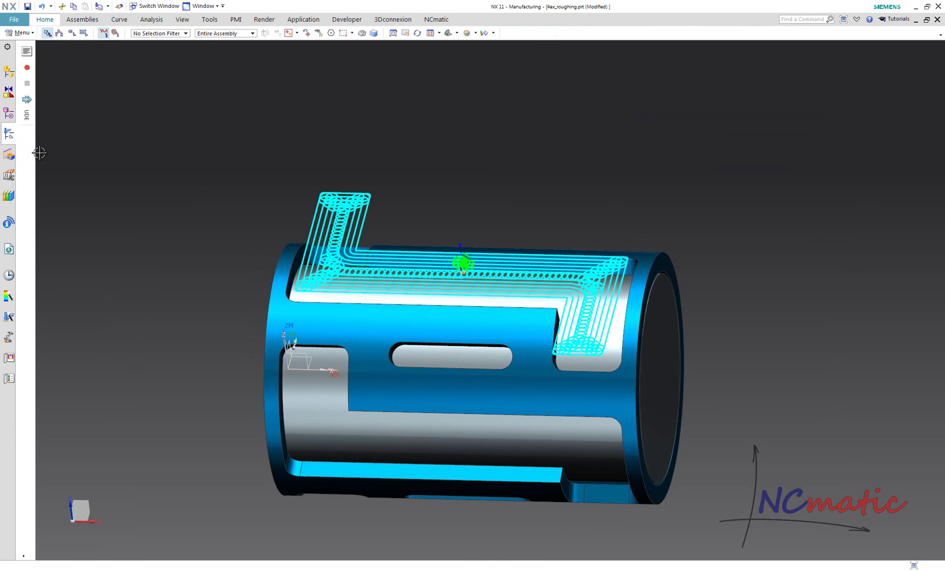
# Create a mill_multi-axis Variable Contour operation in the PROGRAM group with the MILL tool
pyautogui.click(11, 135)
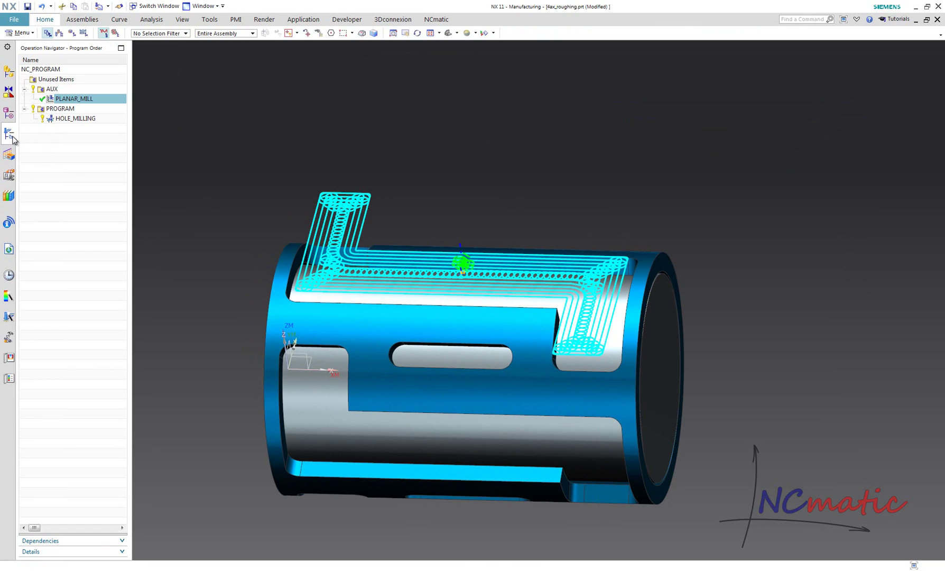
pyautogui.rightClick(71, 112)
pyautogui.moveTo(95, 234)
pyautogui.click(169, 235)
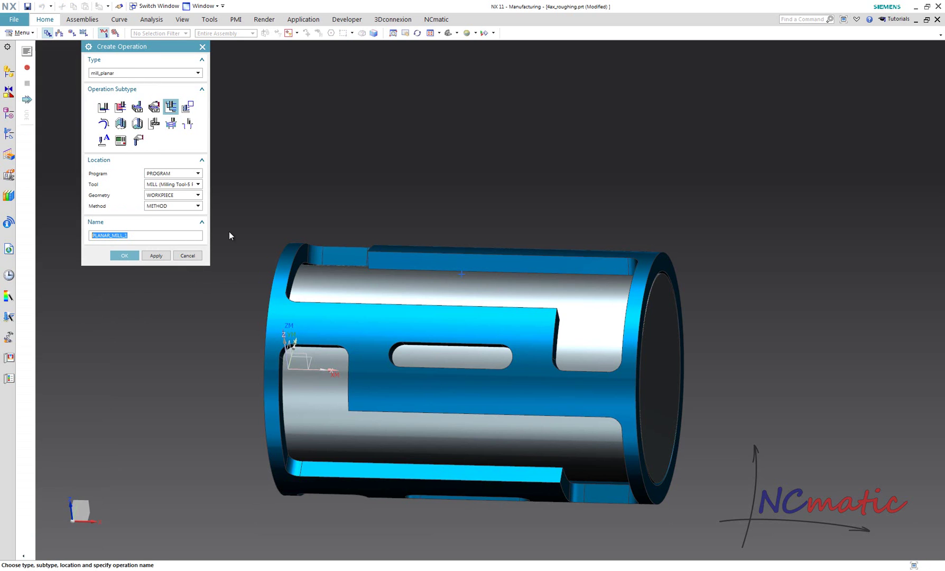
pyautogui.click(145, 73)
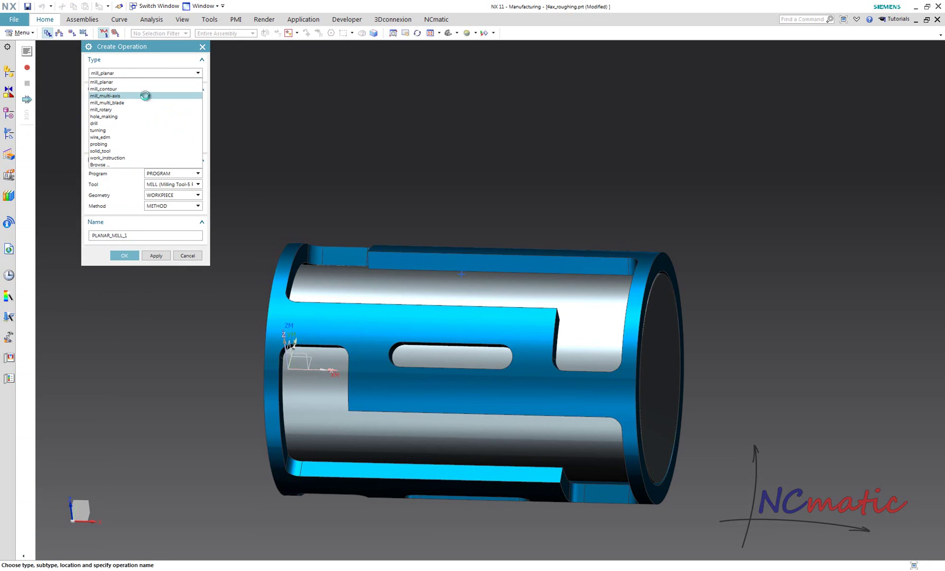
pyautogui.click(144, 96)
pyautogui.click(103, 110)
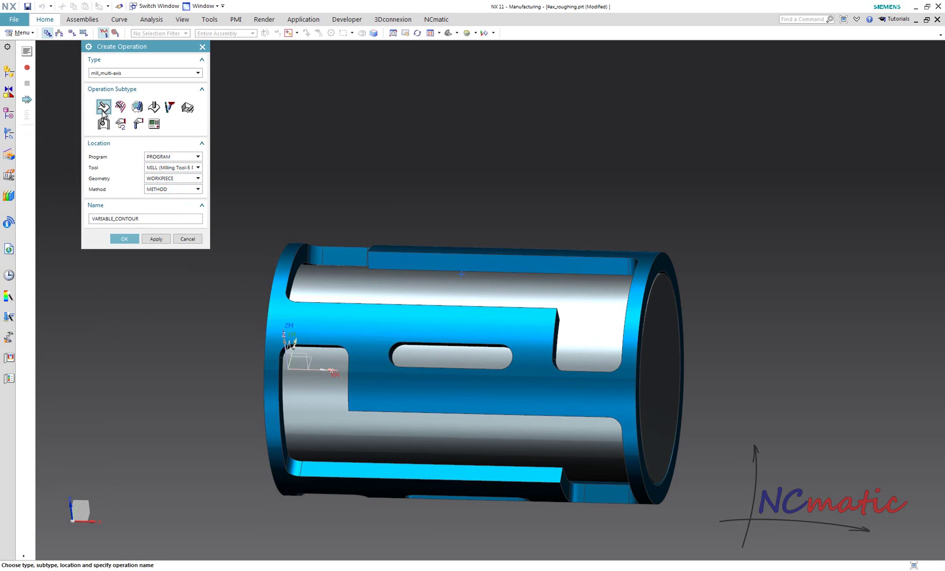
pyautogui.click(113, 241)
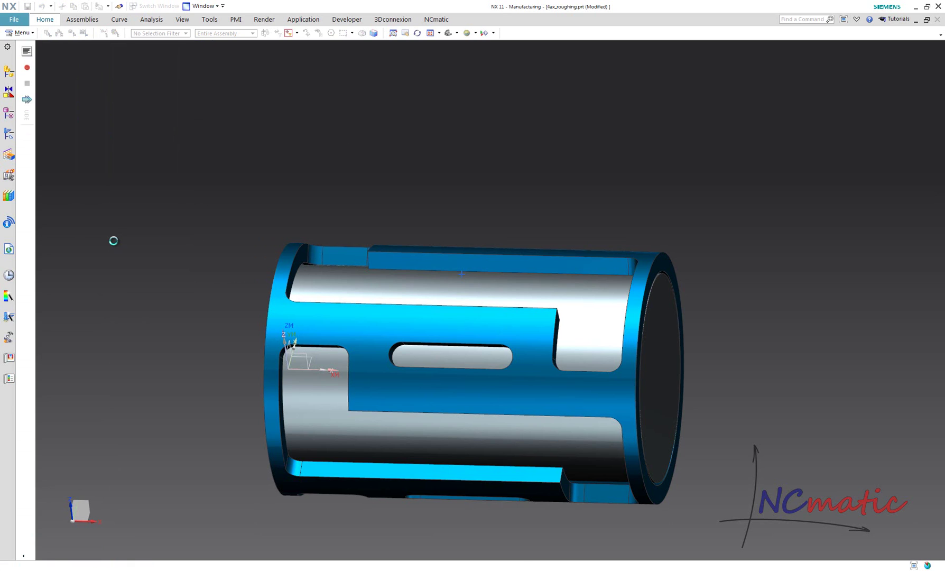
# Set the operation's geometry to MCS_MILL and specify the inner solid cylinder as the part
pyautogui.click(136, 81)
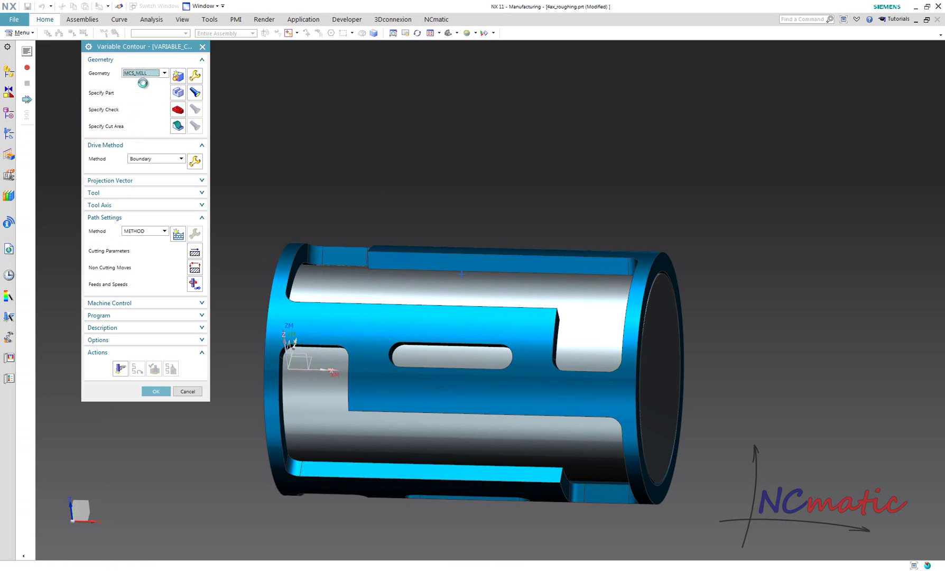
pyautogui.click(178, 92)
pyautogui.click(335, 275)
pyautogui.click(157, 201)
# Set the drive method to Tool Path using PLANAR_MILL from 4ax_roughing.cls, replay it, and accept with the RAPID and 250 motion types selected
pyautogui.click(160, 158)
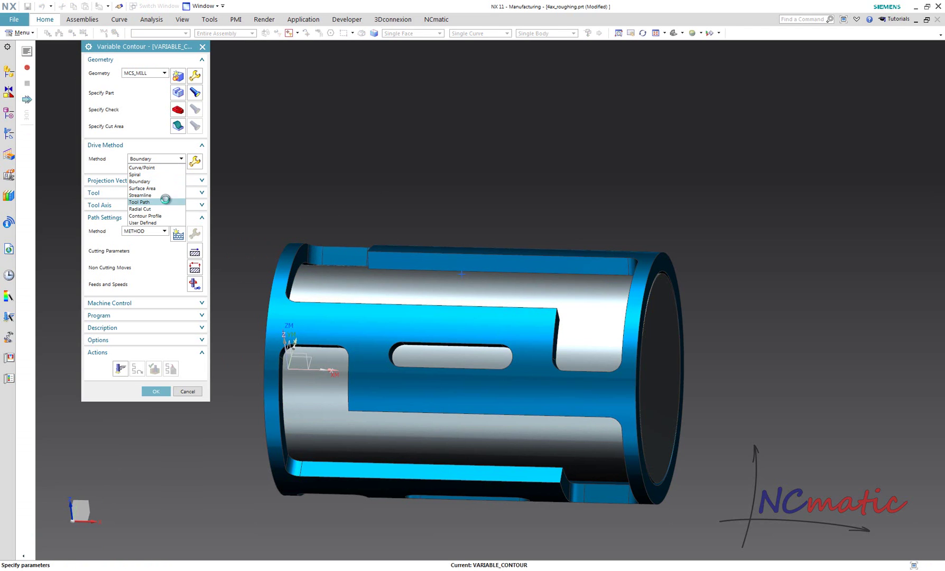
pyautogui.click(165, 198)
pyautogui.press('Return')
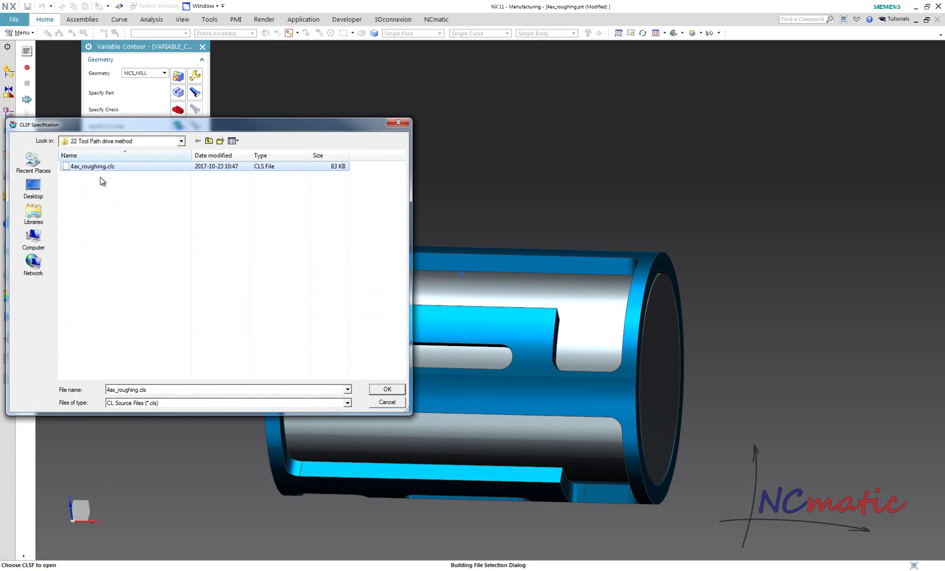
pyautogui.click(377, 389)
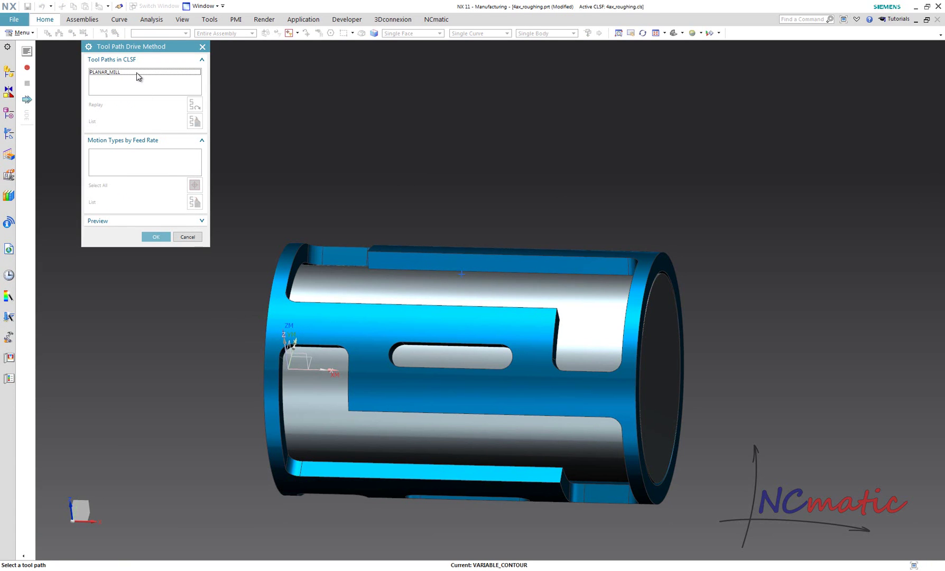
pyautogui.click(136, 73)
pyautogui.click(194, 107)
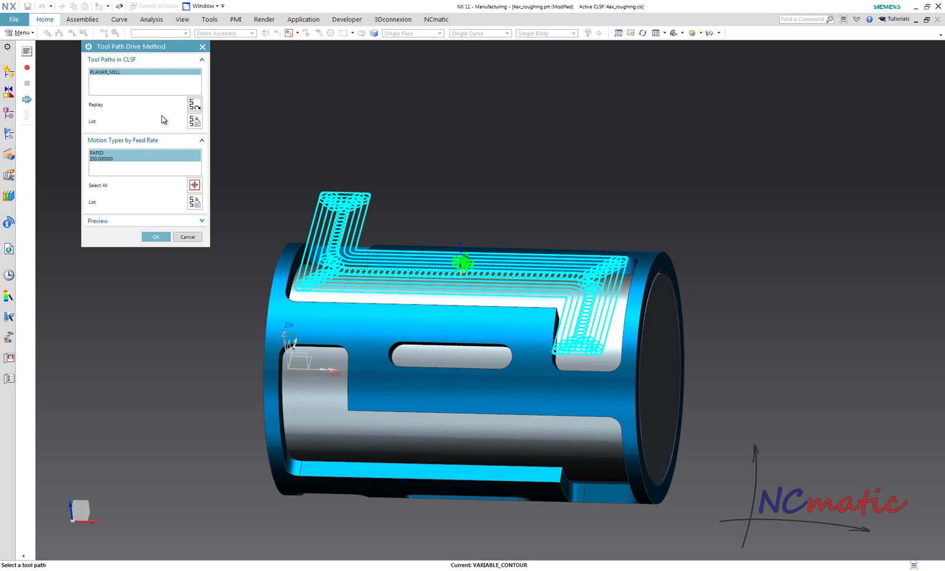
pyautogui.click(157, 237)
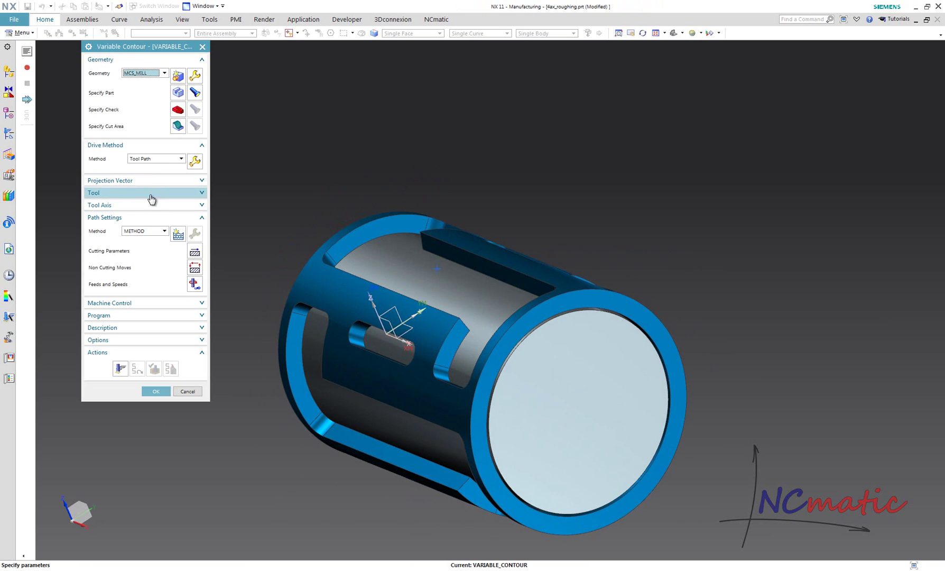
# Set the projection vector to Toward Line, accepting the default vector and point
pyautogui.click(152, 182)
pyautogui.click(161, 194)
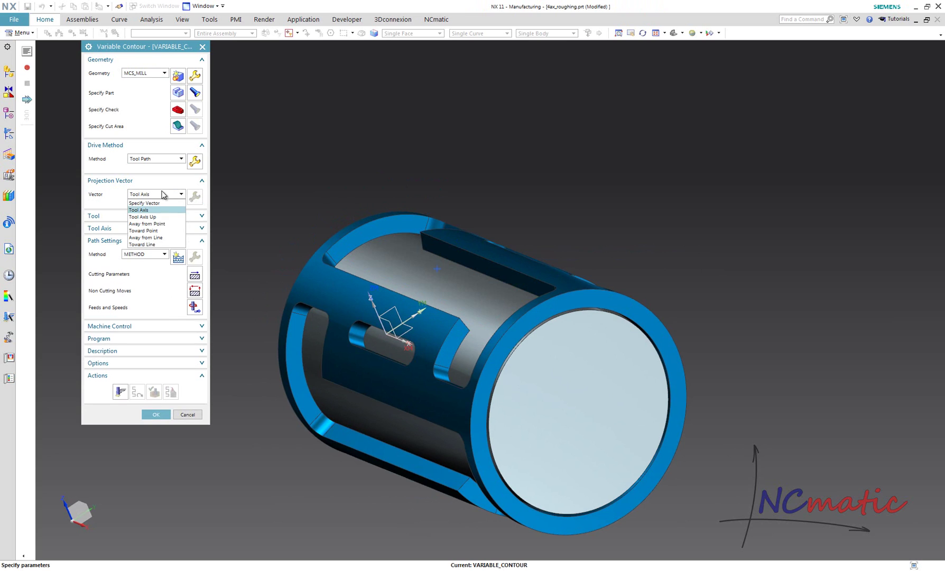
pyautogui.click(169, 244)
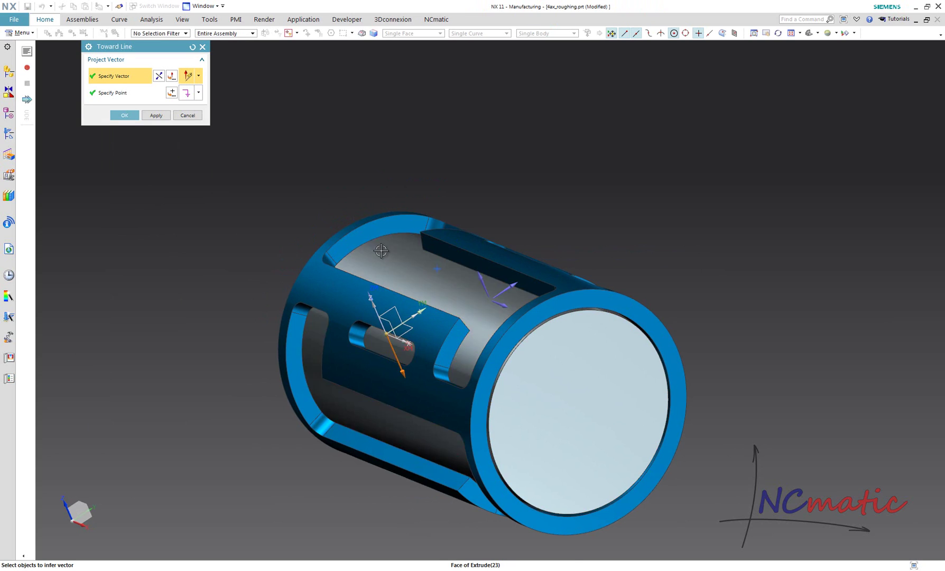
pyautogui.click(136, 117)
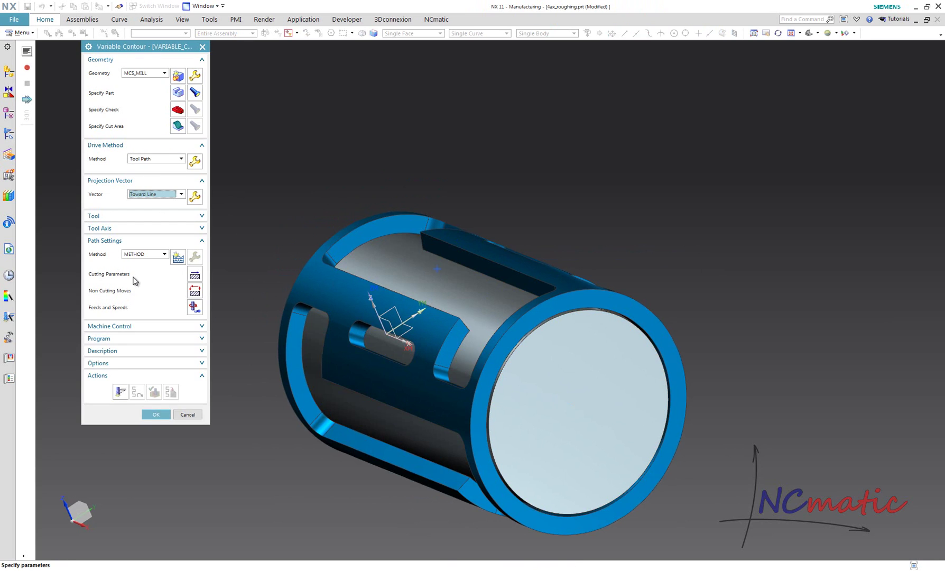
# Set the tool axis to Away from Line, using the axis of the inner cylindrical face as the vector
pyautogui.click(121, 231)
pyautogui.click(139, 241)
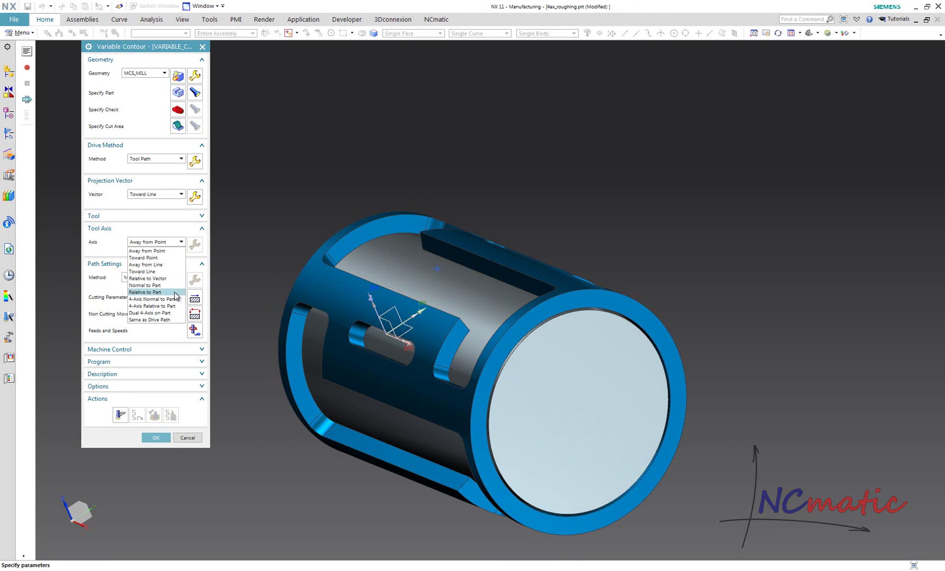
pyautogui.click(174, 264)
pyautogui.click(375, 263)
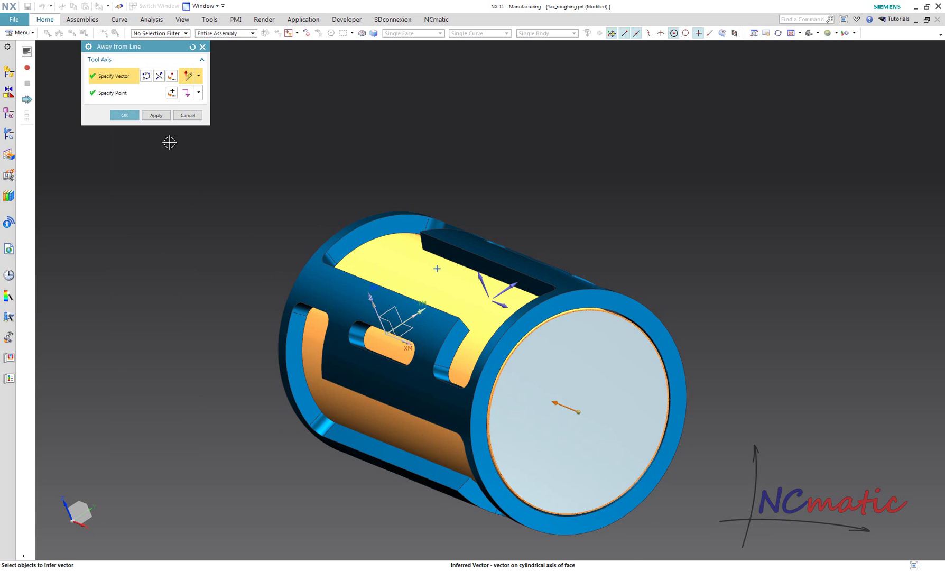
pyautogui.click(124, 116)
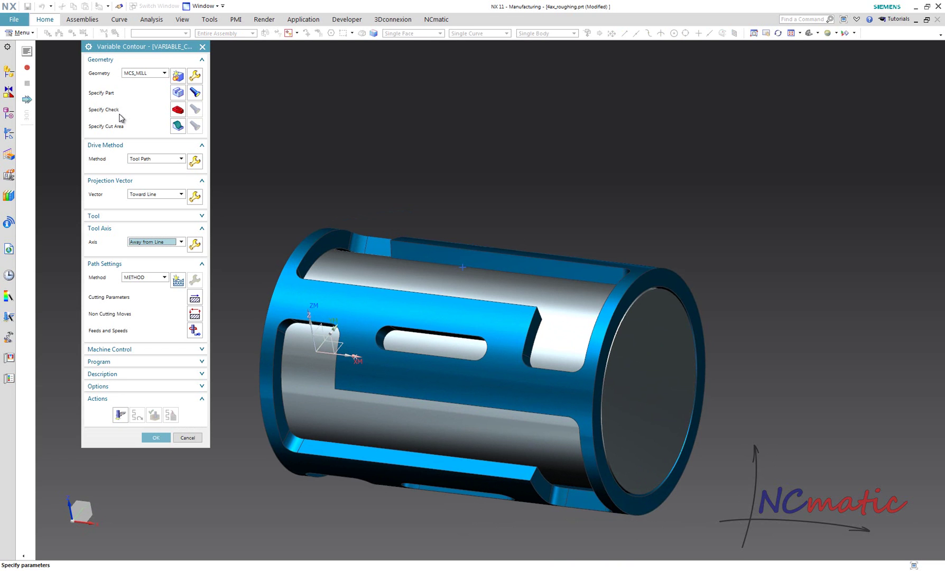
# Generate the Variable Contour tool path and examine its trochoidal loops and entry move on the cylinder
pyautogui.click(119, 416)
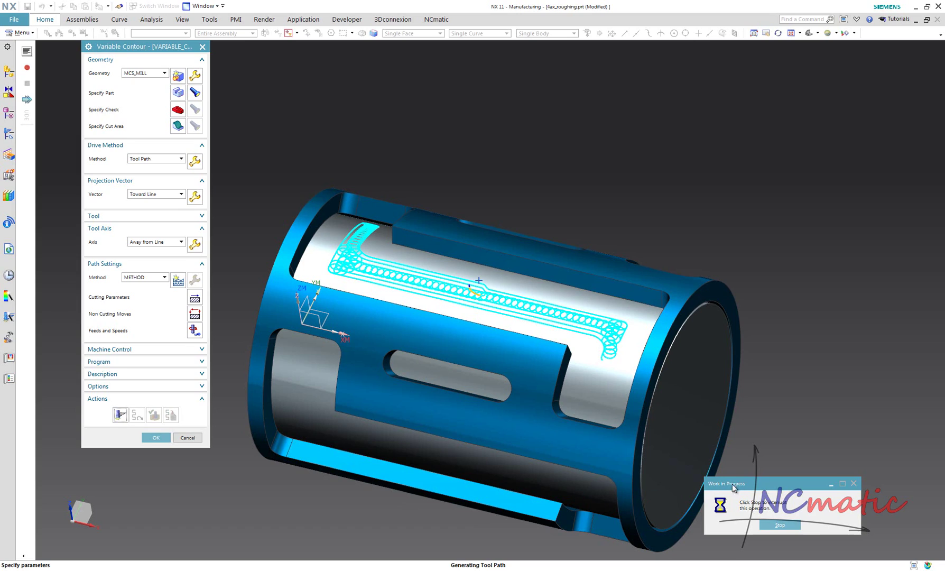
pyautogui.moveTo(277, 352); pyautogui.dragTo(502, 363, button='middle')
pyautogui.scroll(5, 506, 362)
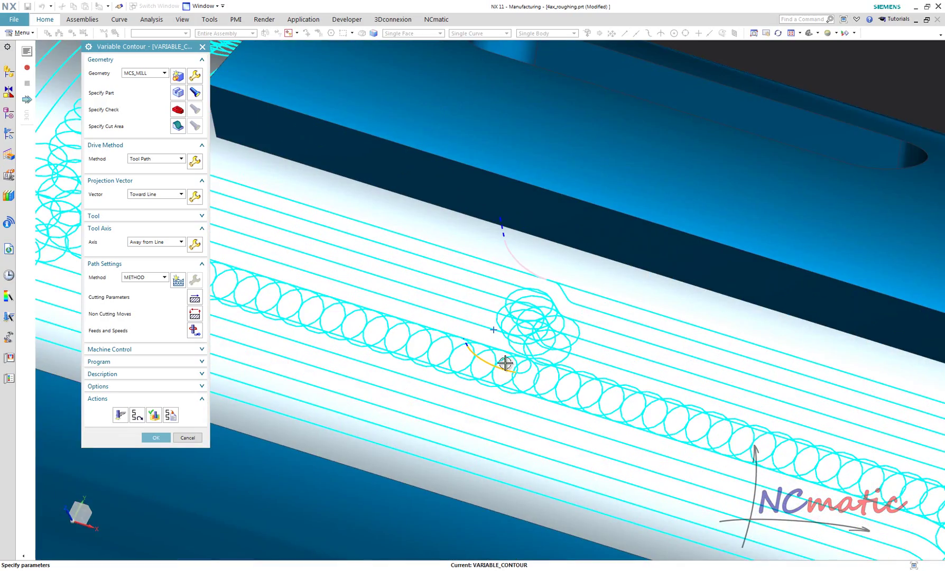
pyautogui.scroll(-5, 505, 363)
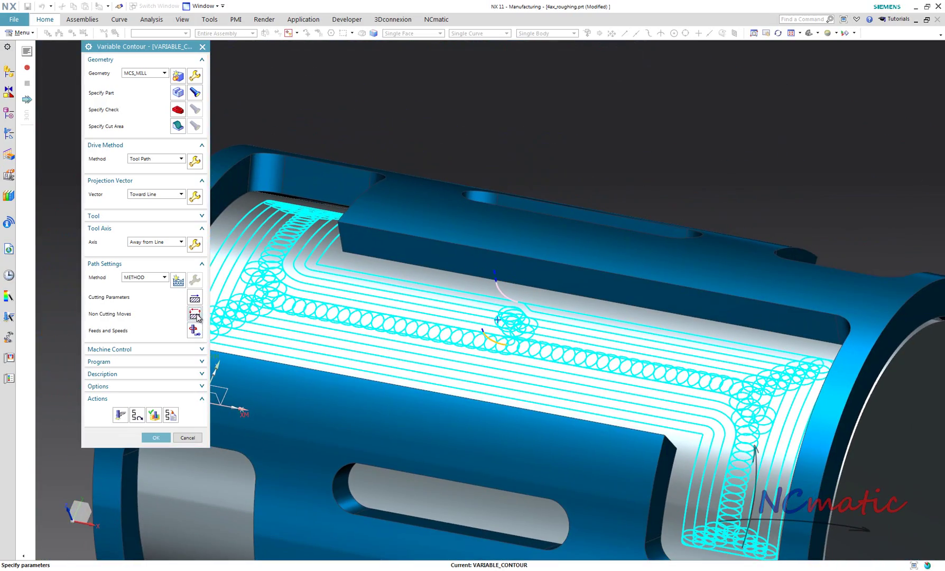
# In the non-cutting moves, set the open-area engage type to Point and specify the existing pre-drill point
pyautogui.click(195, 315)
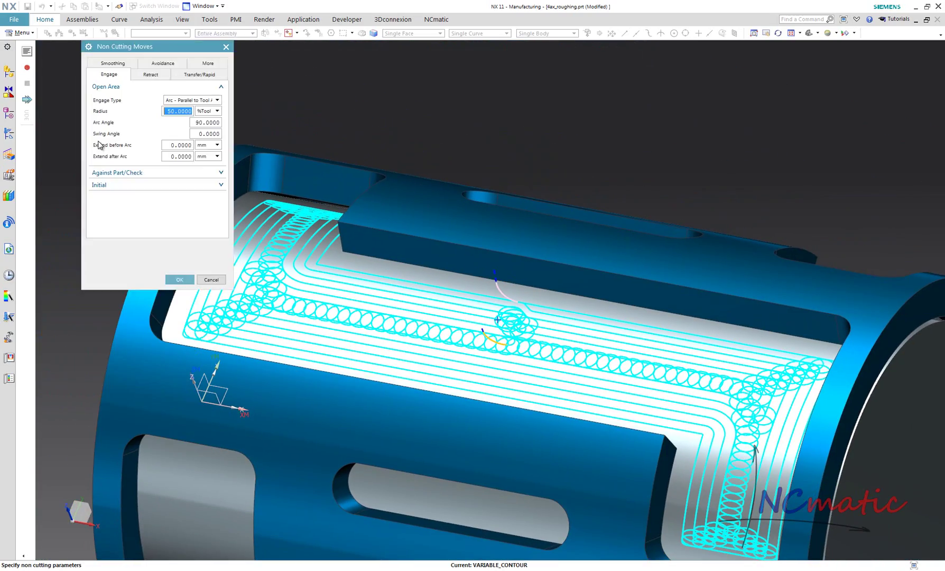
pyautogui.click(192, 101)
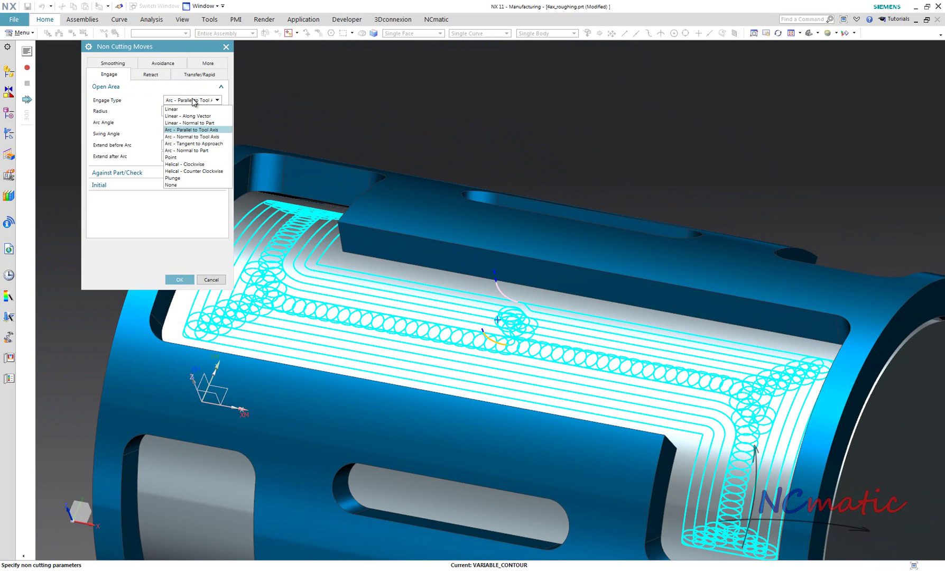
pyautogui.click(187, 157)
pyautogui.click(499, 319)
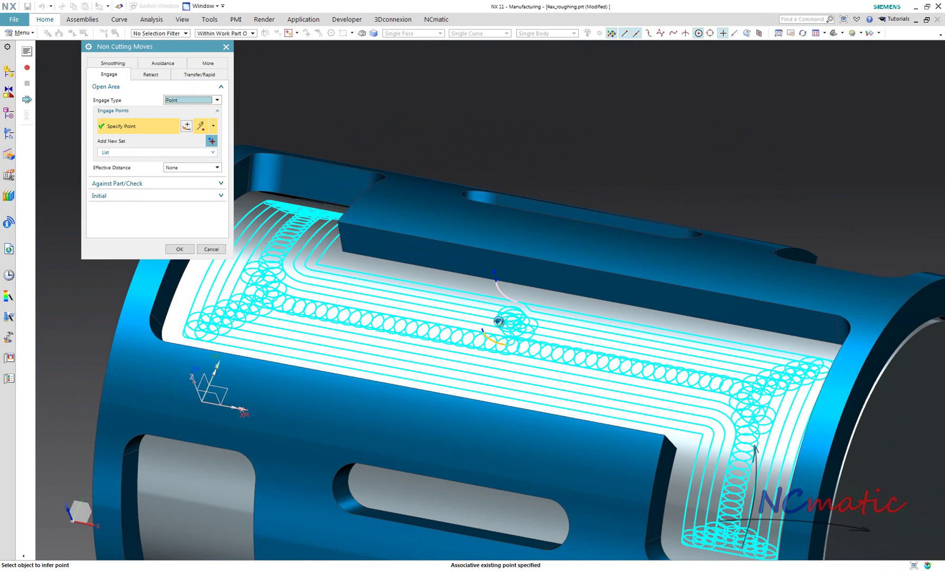
pyautogui.scroll(-3, 400, 299)
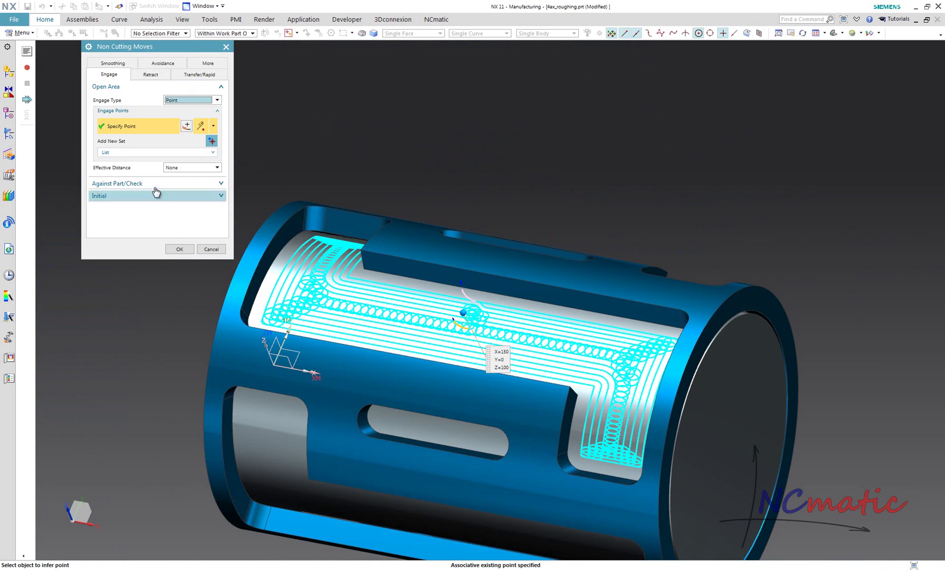
# Set the open-area retract type to Lift, regenerate the tool path, and accept the Variable Contour operation
pyautogui.click(151, 74)
pyautogui.click(170, 101)
pyautogui.click(182, 171)
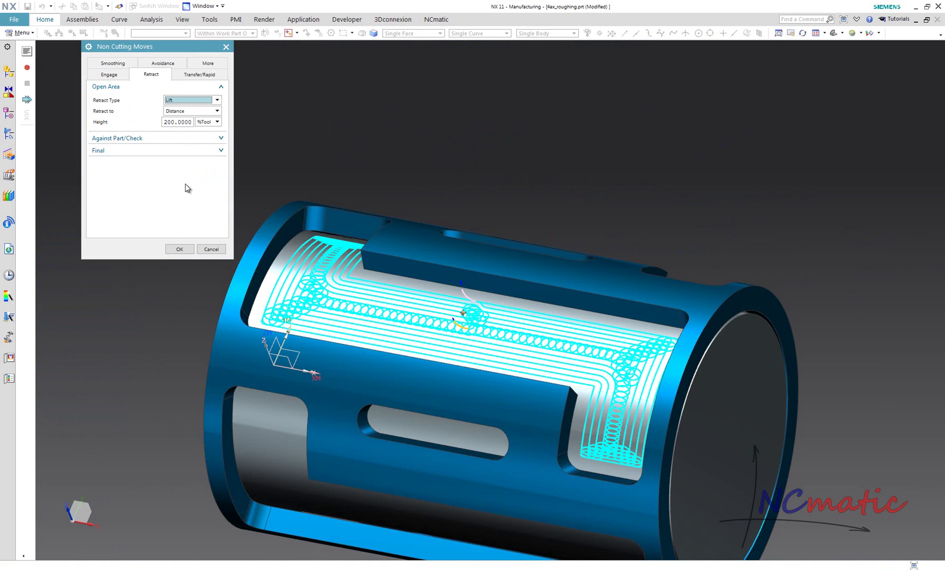
pyautogui.click(180, 249)
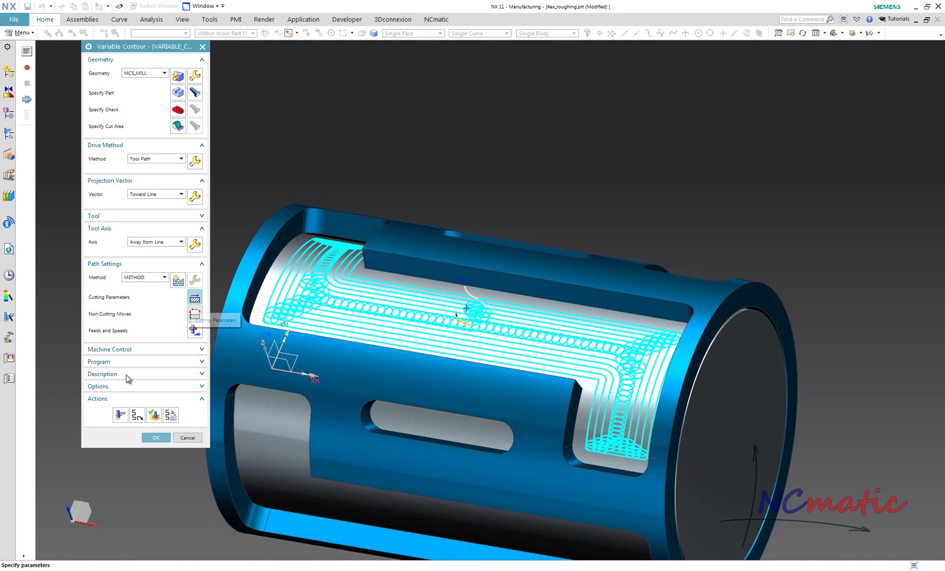
pyautogui.click(121, 415)
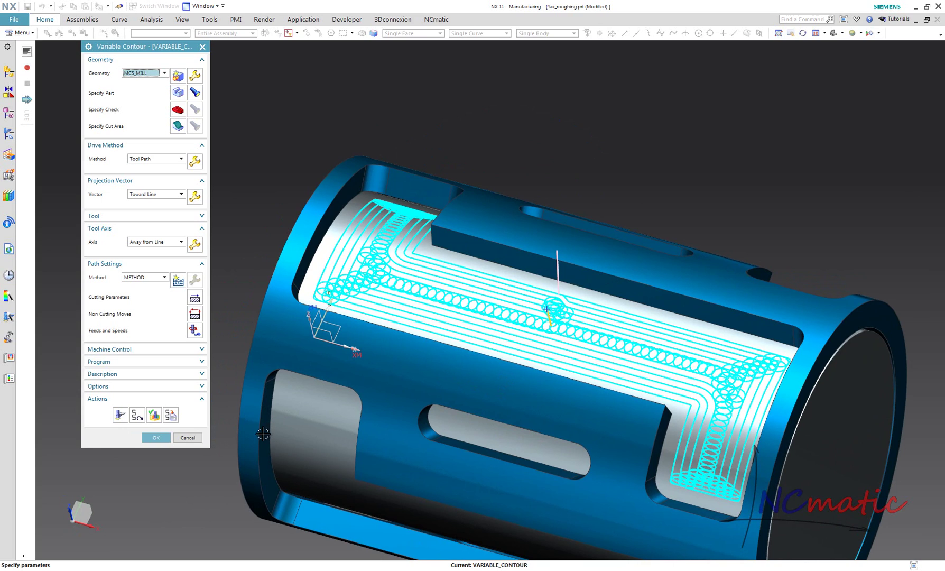
pyautogui.click(157, 438)
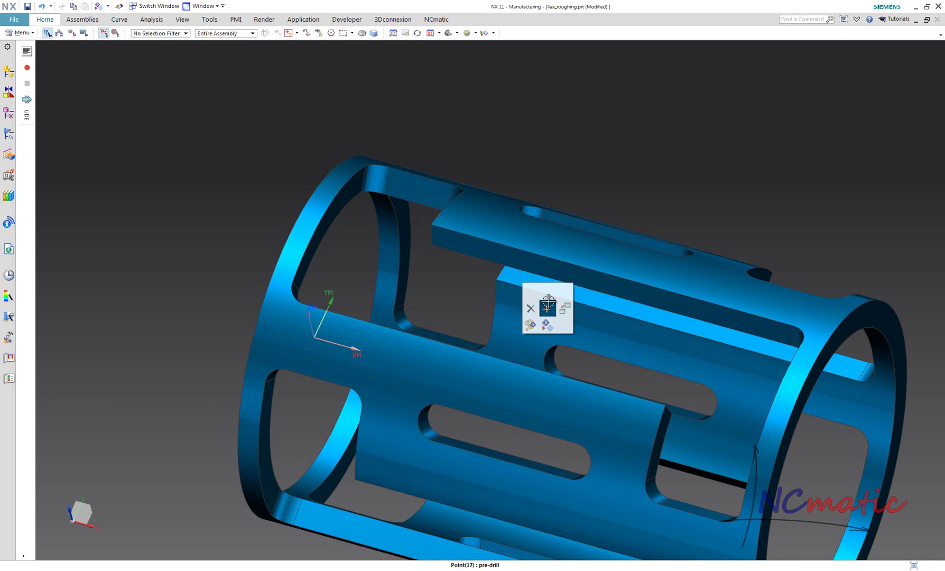
# Verify the tool paths of the PROGRAM group with a 3D Dynamic material removal simulation
pyautogui.click(9, 133)
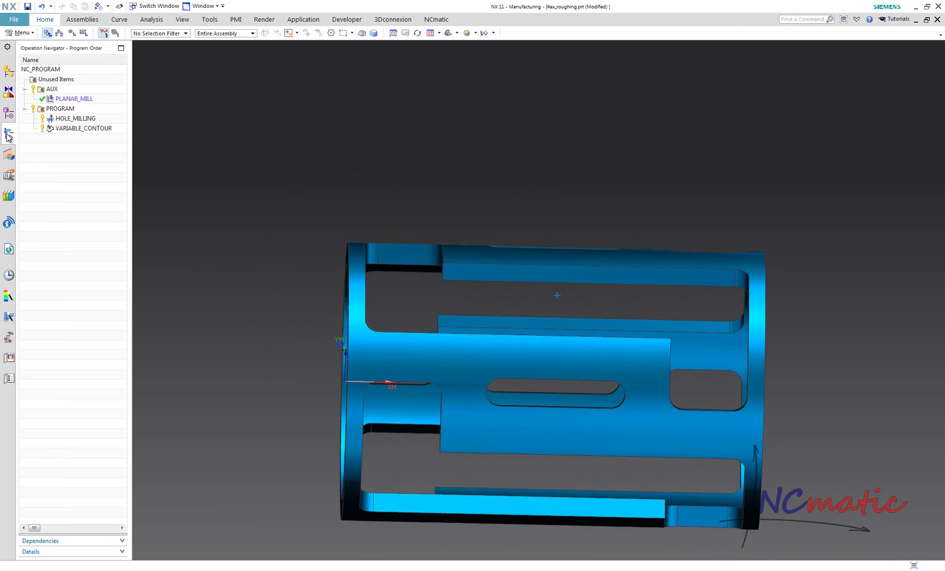
pyautogui.click(98, 130)
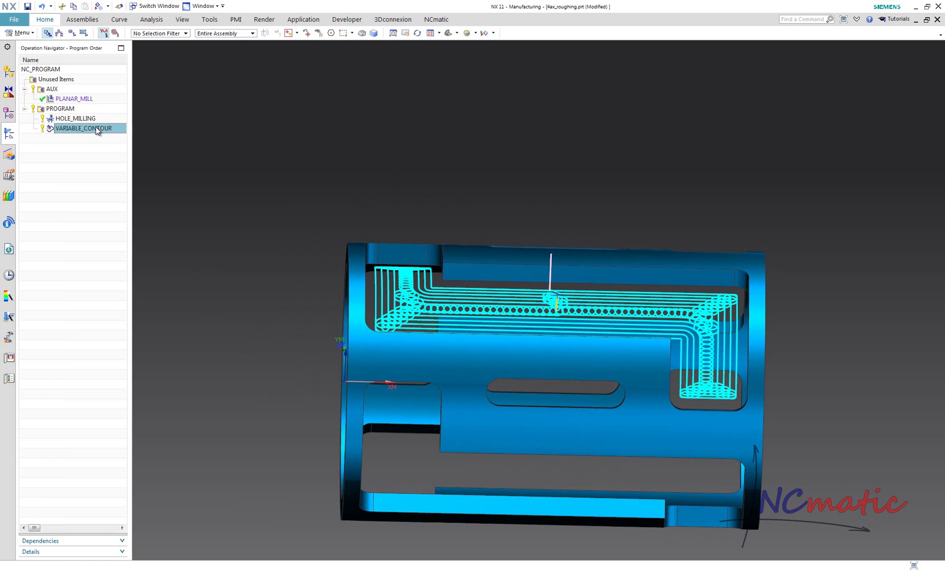
pyautogui.click(100, 154)
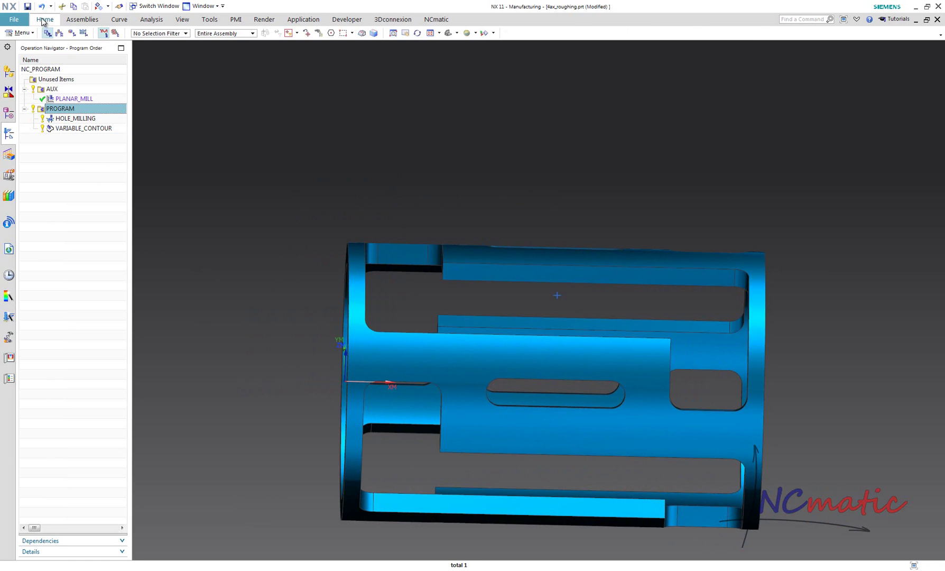
pyautogui.click(43, 20)
pyautogui.click(180, 42)
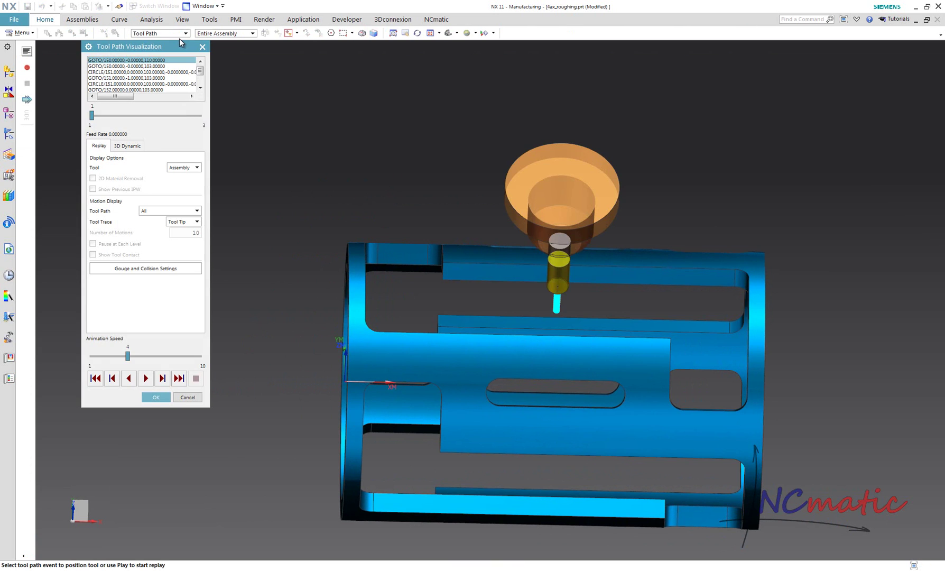
pyautogui.press('Home')
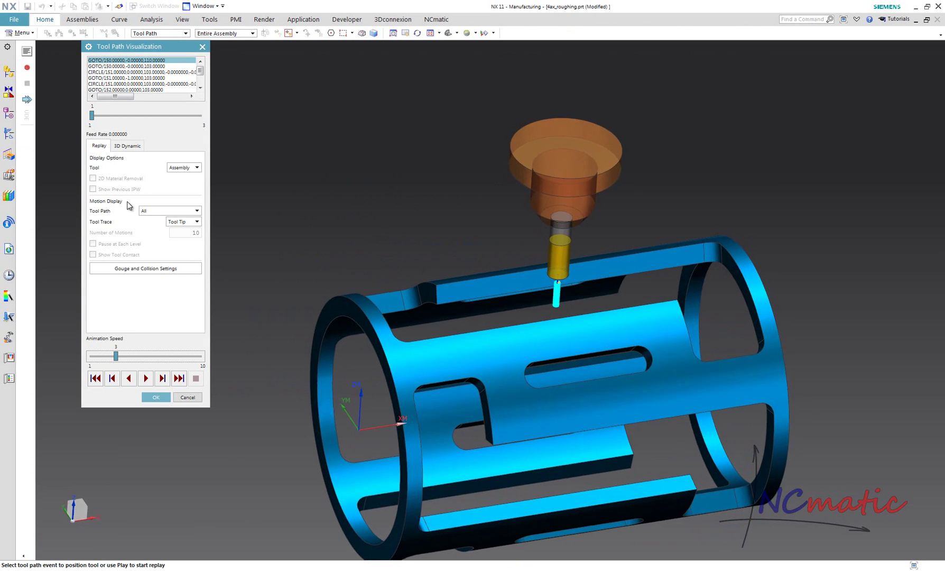
pyautogui.click(128, 146)
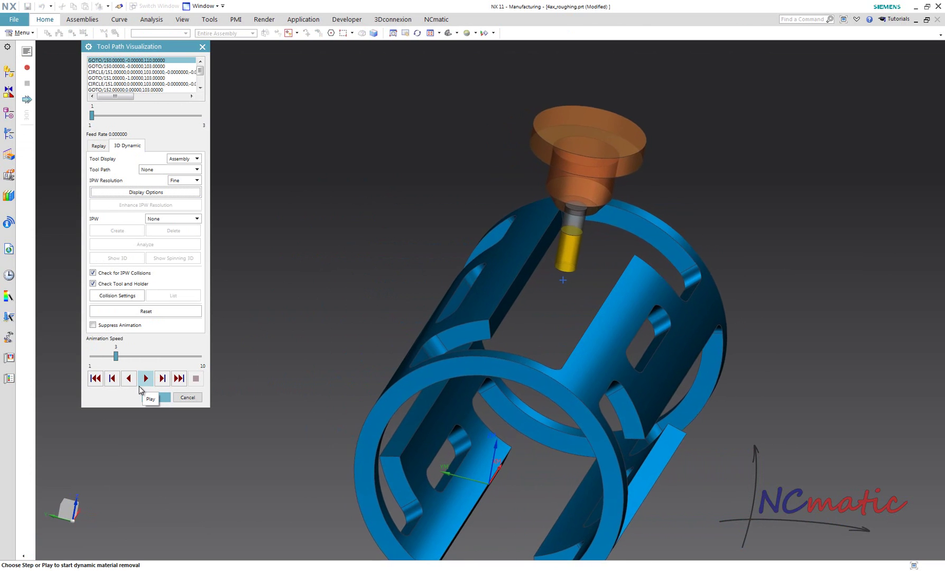
pyautogui.click(146, 378)
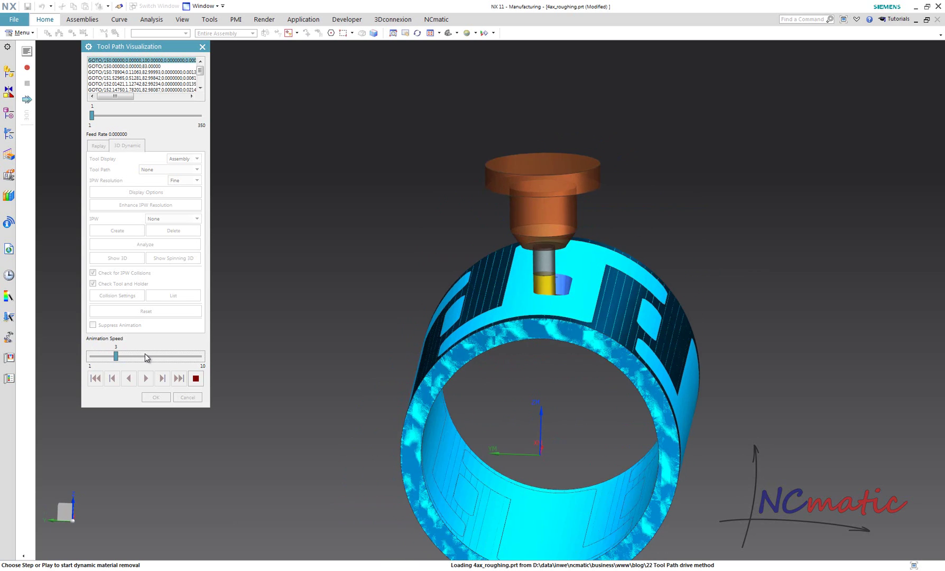
# Slow the simulation to animation speed 2, raise it to 4, and close the visualization once the cutout is machined
pyautogui.click(93, 360)
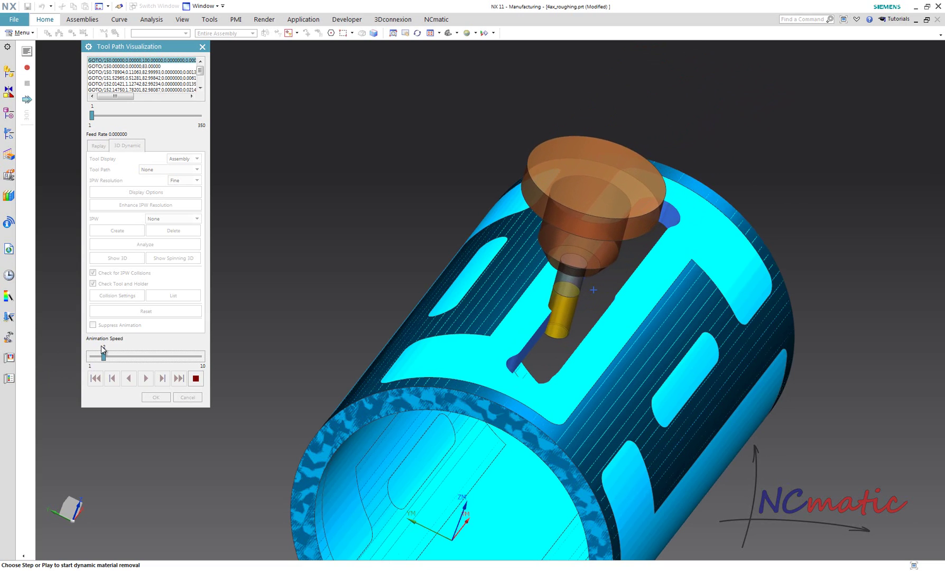
pyautogui.click(137, 360)
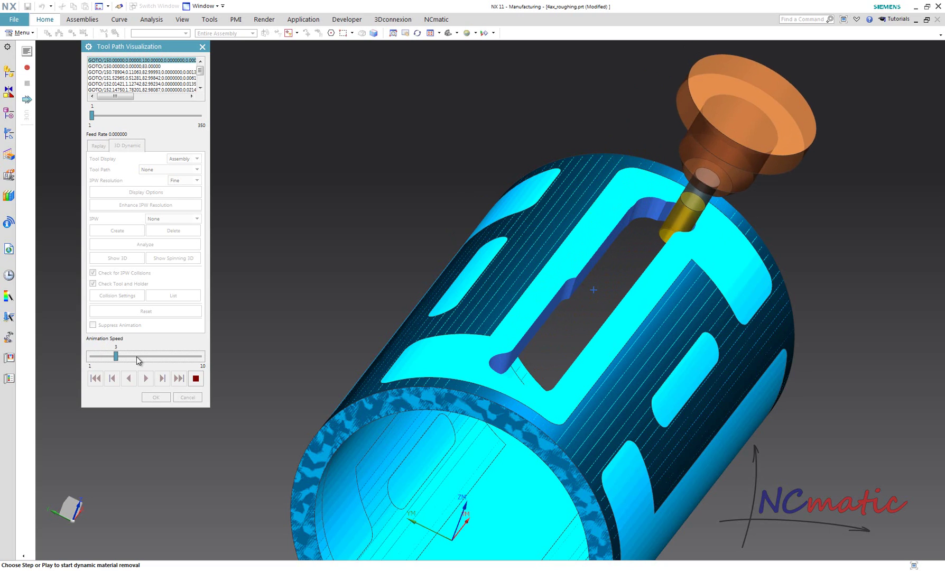
pyautogui.click(136, 360)
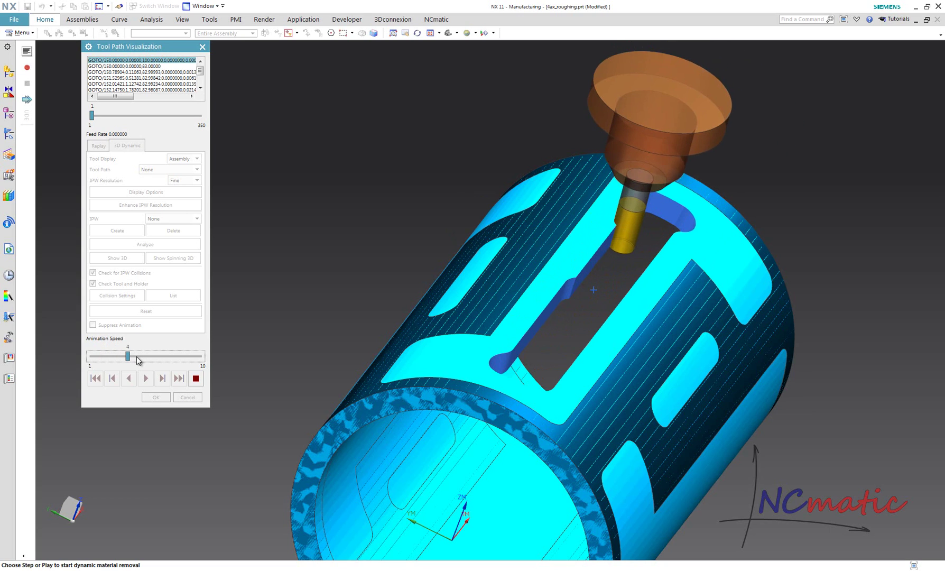
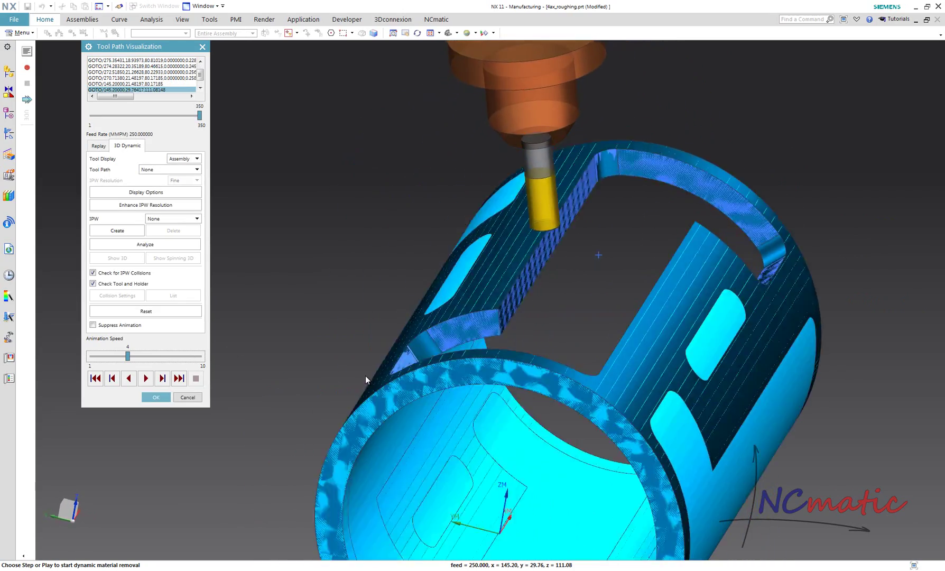
pyautogui.click(155, 397)
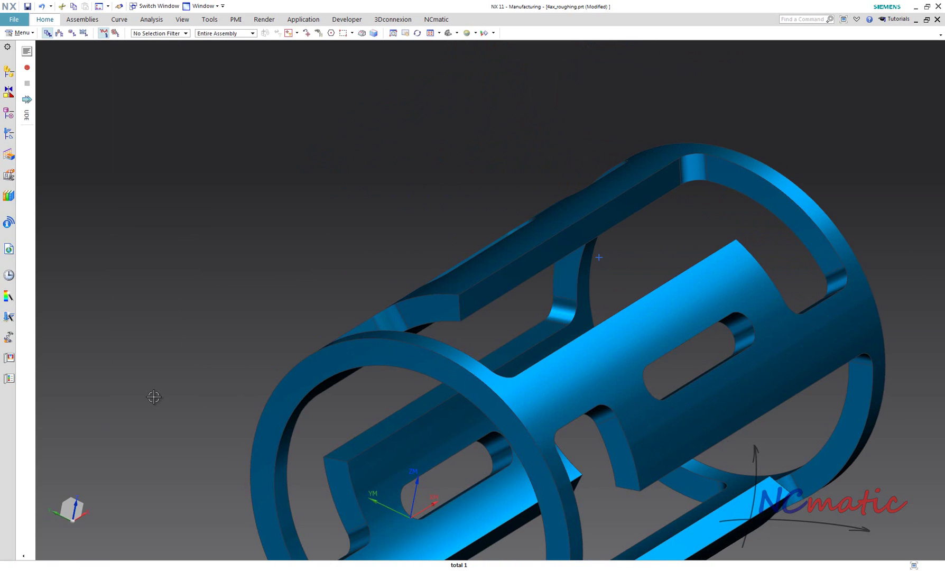
# Rotate the HOLE_MILLING and VARIABLE_CONTOUR operations about the cylinder's axis by 90° as 3 instances, previewing the result before accepting it
pyautogui.click(2, 134)
pyautogui.click(94, 129)
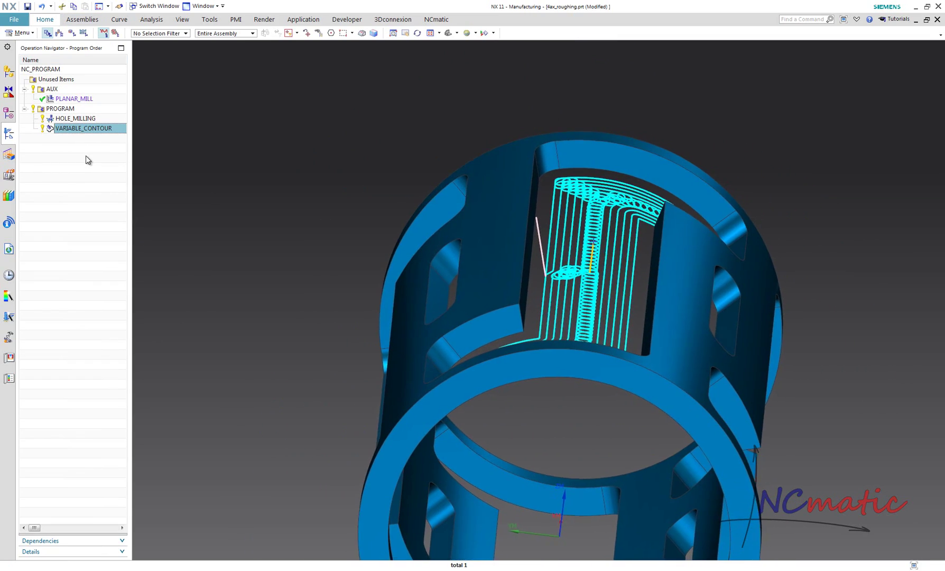
pyautogui.click(102, 120)
pyautogui.keyDown('shift'); pyautogui.click(105, 129); pyautogui.keyUp('shift')
pyautogui.rightClick(104, 132)
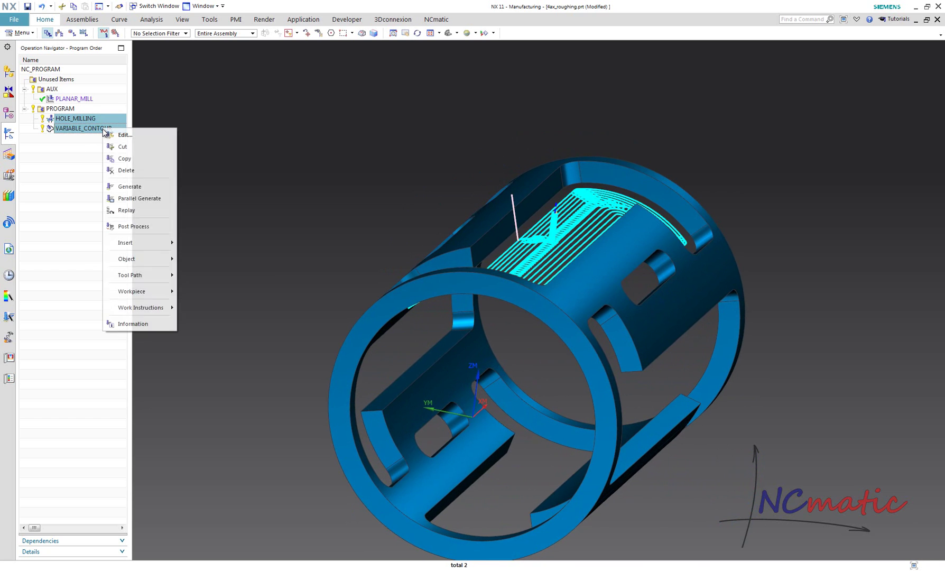
pyautogui.moveTo(158, 259)
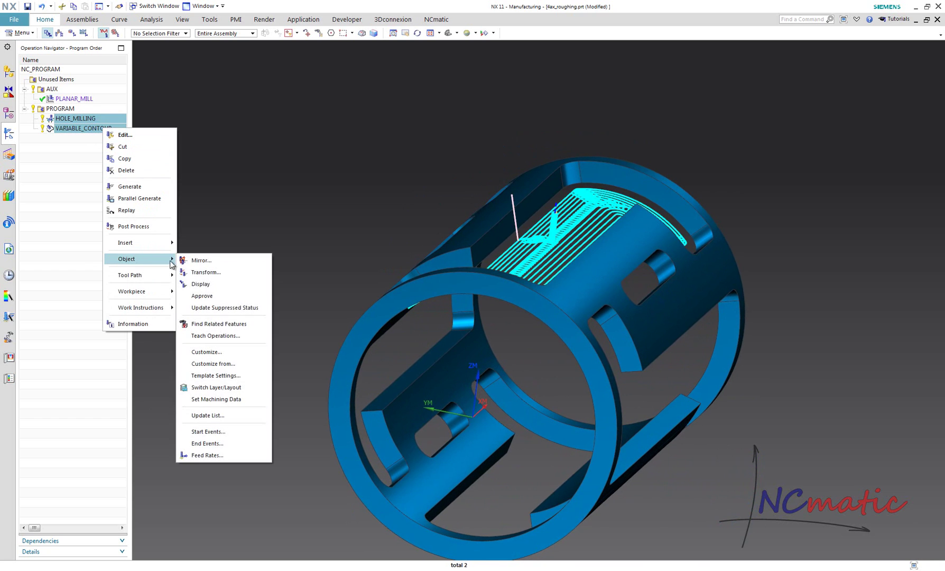
pyautogui.click(218, 272)
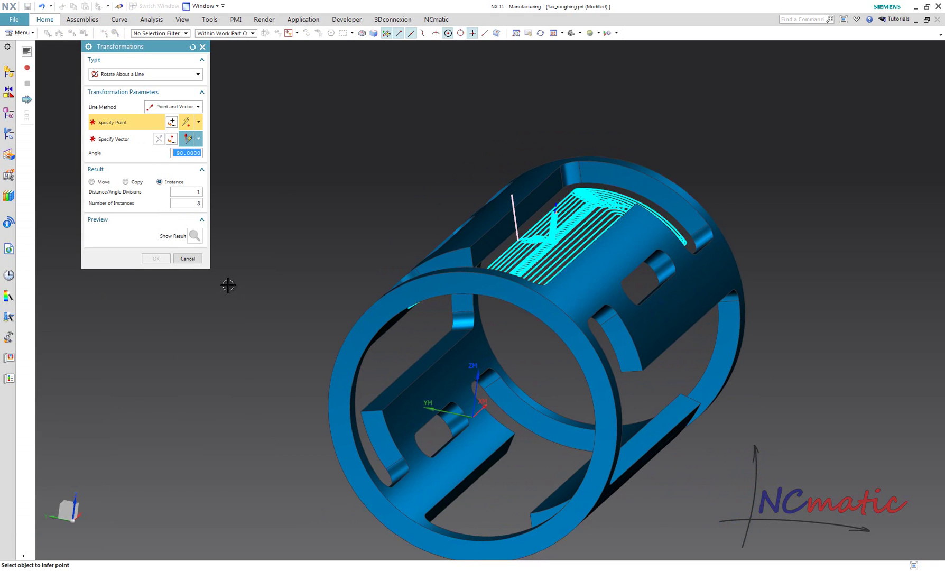
pyautogui.moveTo(235, 279); pyautogui.dragTo(290, 277, button='middle')
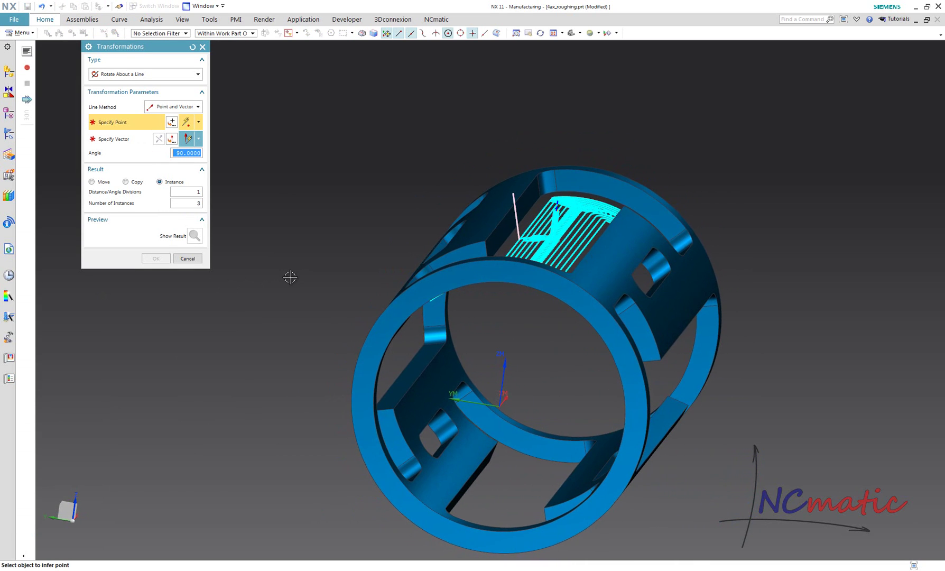
pyautogui.moveTo(406, 291); pyautogui.dragTo(446, 353, button='middle')
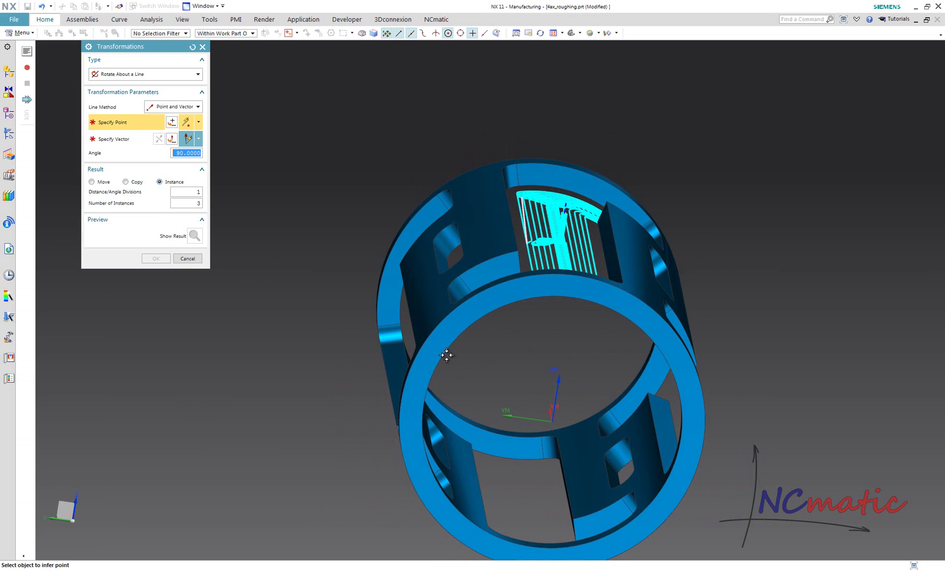
pyautogui.click(445, 349)
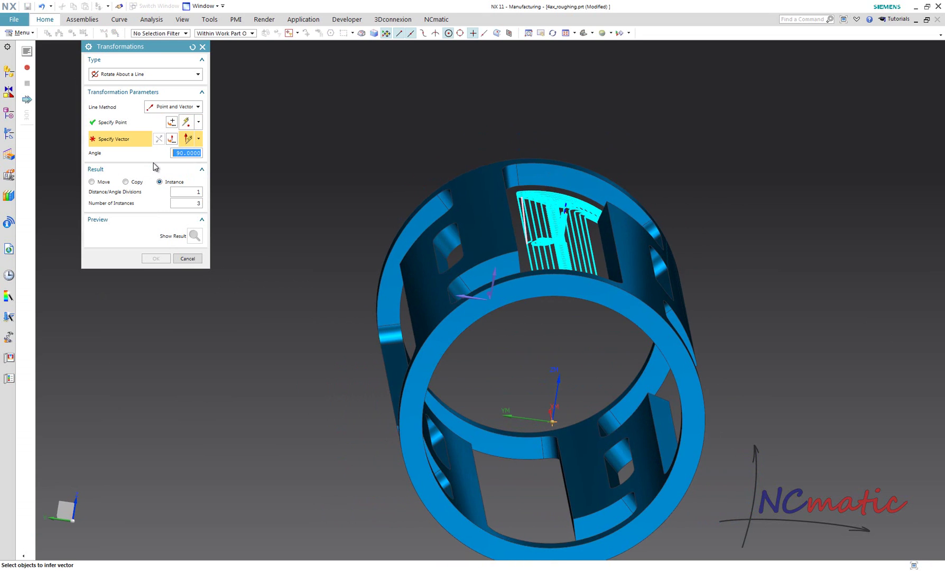
pyautogui.click(487, 208)
pyautogui.click(194, 236)
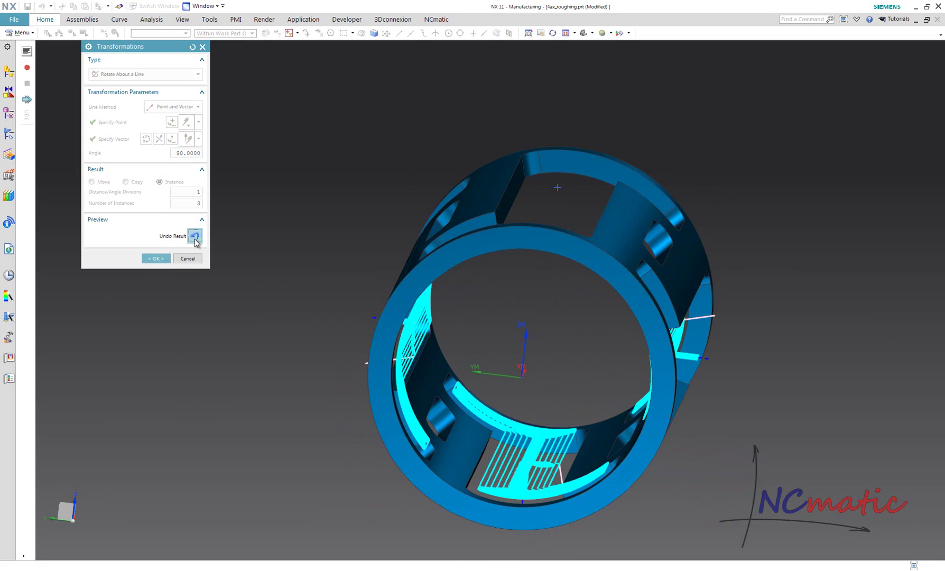
pyautogui.click(156, 258)
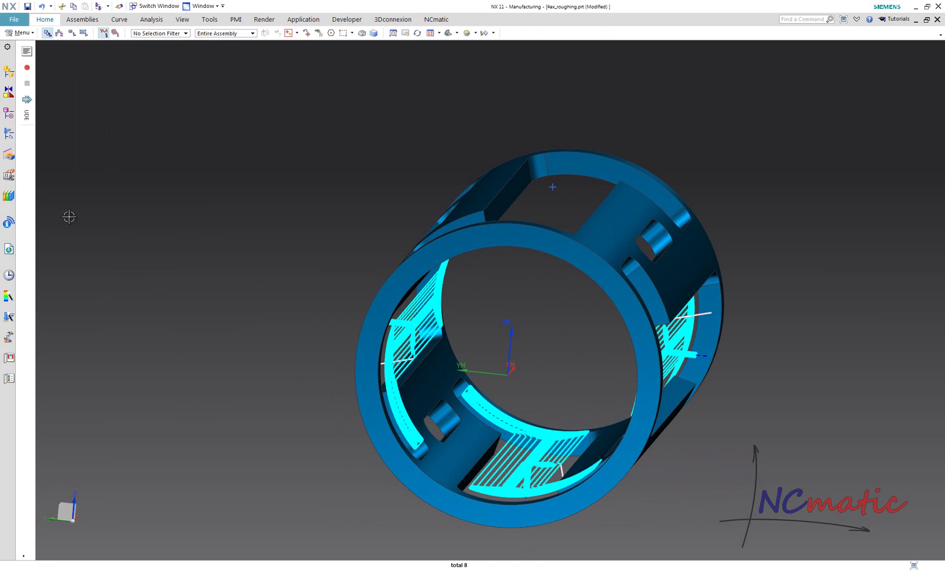
# Review the tool paths of the PROGRAM operations one by one, from HOLE_MILLING through the rotated instances
pyautogui.click(7, 136)
pyautogui.click(77, 119)
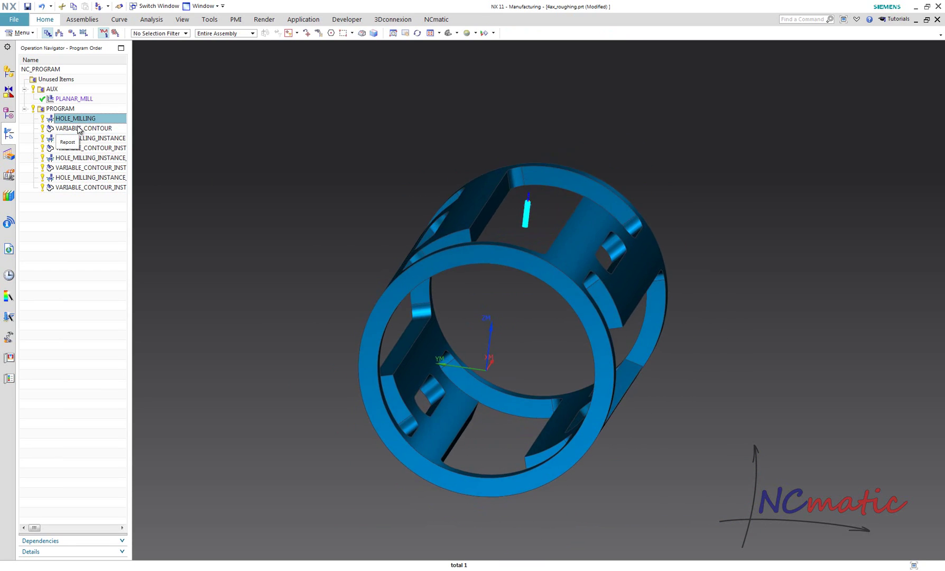
pyautogui.press('Down')
pyautogui.press('Down')
pyautogui.press('Down')
pyautogui.press('Down')
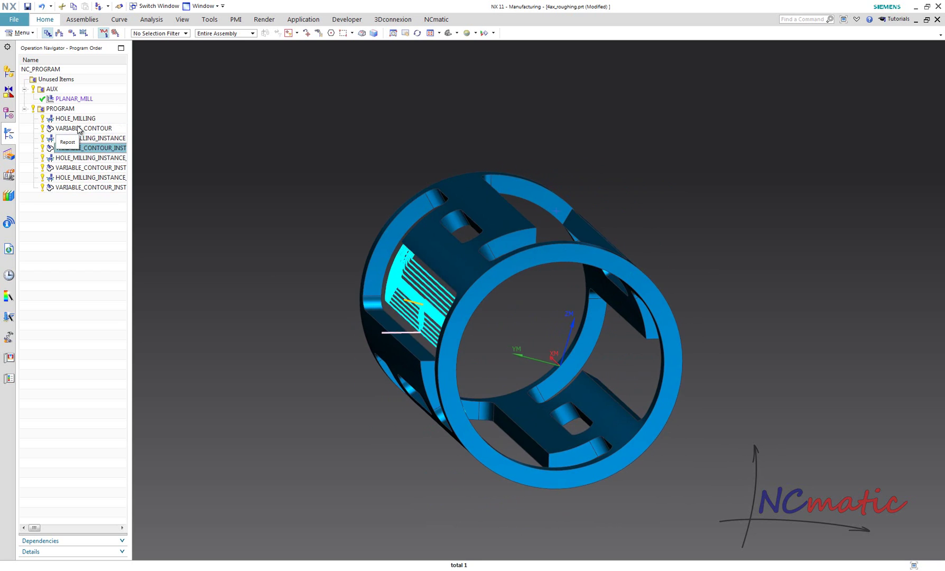
pyautogui.press('Down')
pyautogui.press('Down')
pyautogui.press('Down')
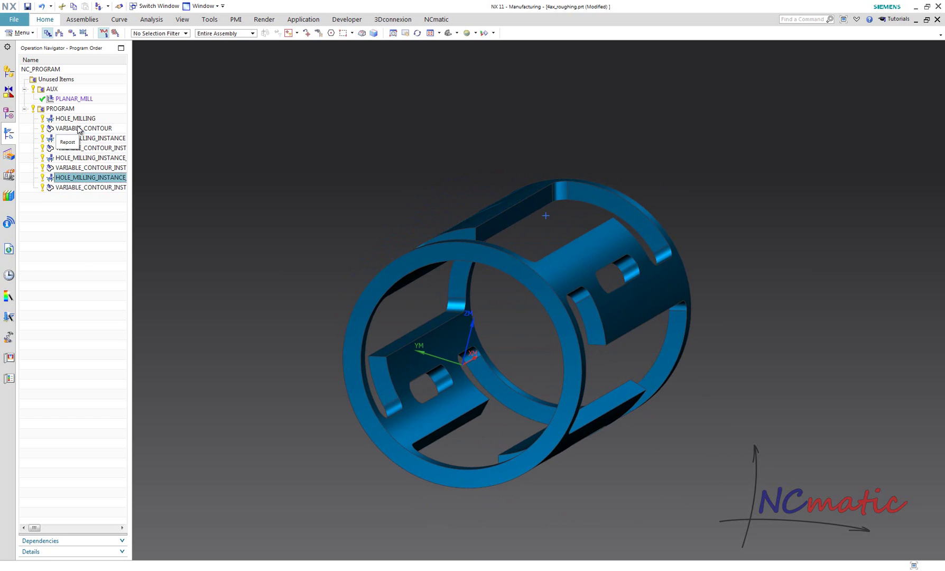
# Return to HOLE_MILLING and extend the selection over the next four operations to view their tool paths together
pyautogui.press('Up')
pyautogui.press('Up')
pyautogui.press('Up')
pyautogui.press('Up')
pyautogui.press('Up')
pyautogui.press('Up')
pyautogui.hotkey('shift', 'Down')
pyautogui.hotkey('shift', 'Down')
pyautogui.hotkey('shift', 'Down')
pyautogui.hotkey('shift', 'Down')
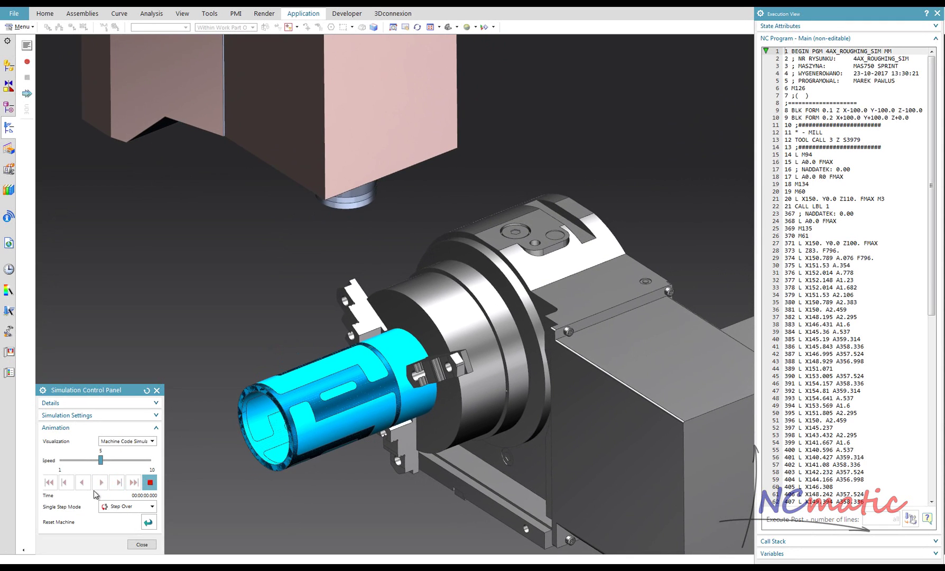
# Play the machine code simulation of the 4-axis roughing program, raising the speed to 7 and lowering it to 6
pyautogui.click(101, 482)
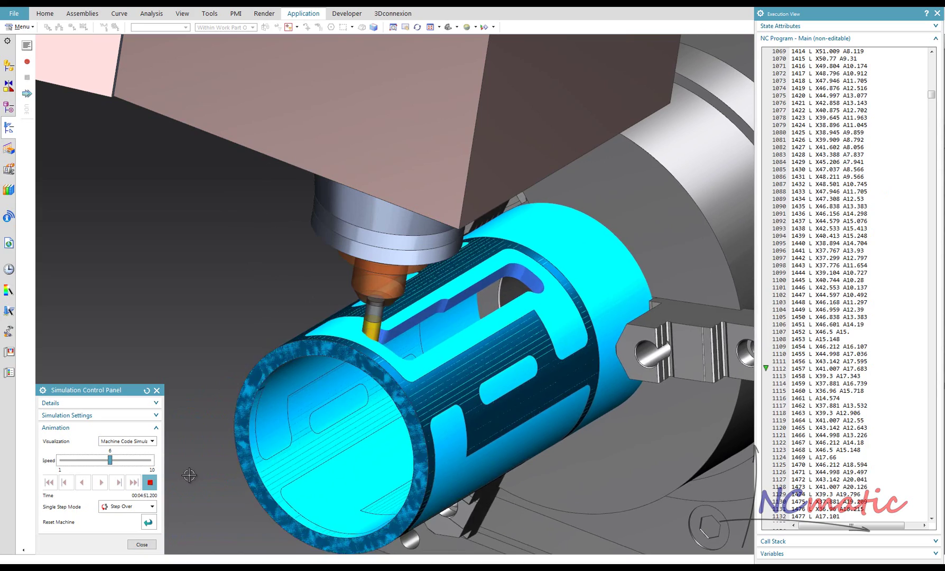
pyautogui.click(138, 462)
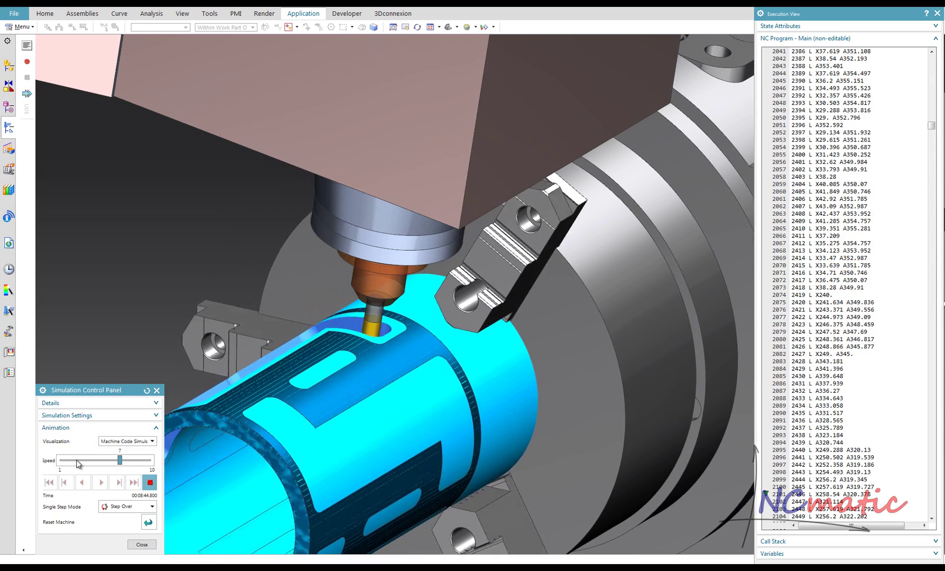
pyautogui.click(78, 461)
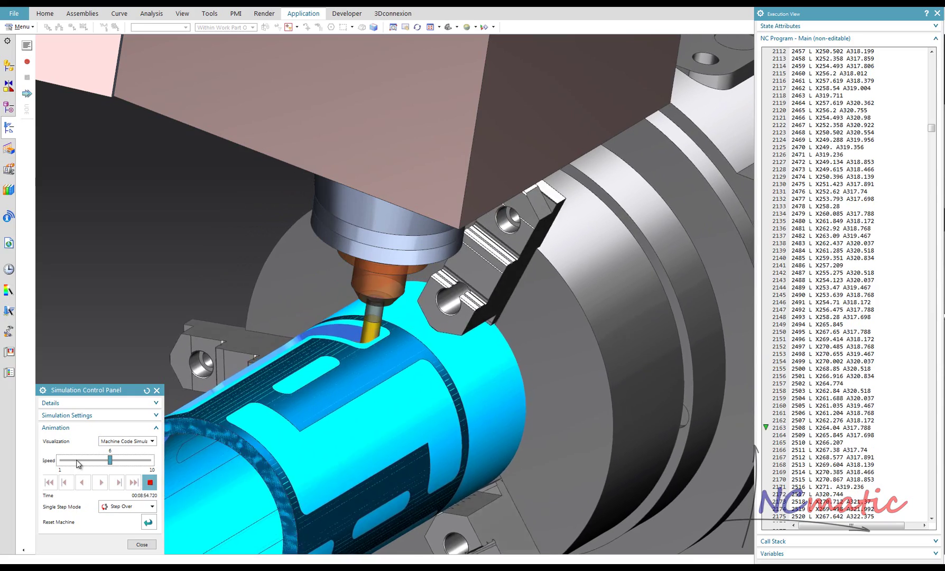